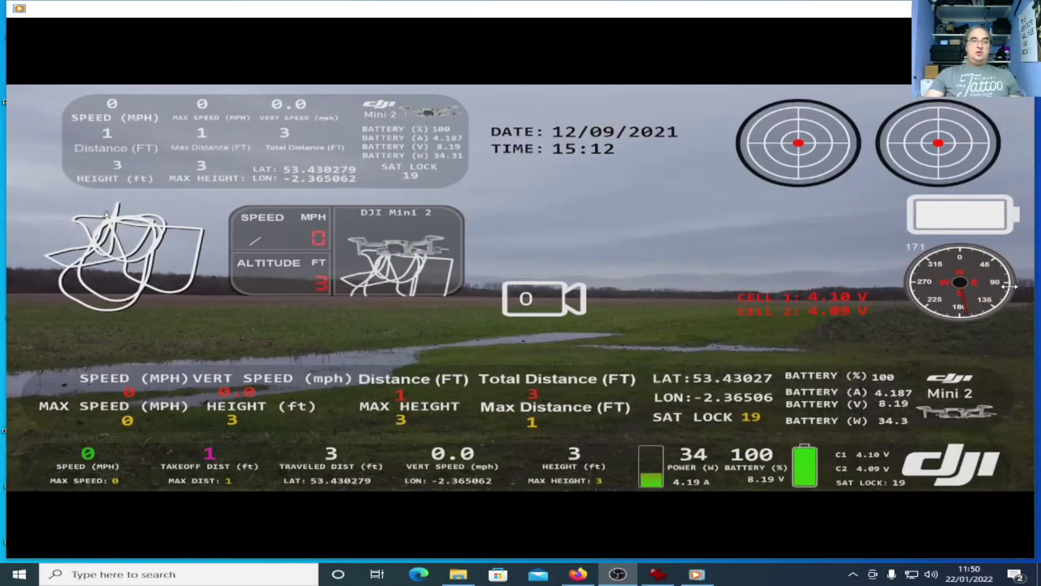
- Start playback of the Full Flight TL video in Windows Media Player
mouse_move(581, 525)
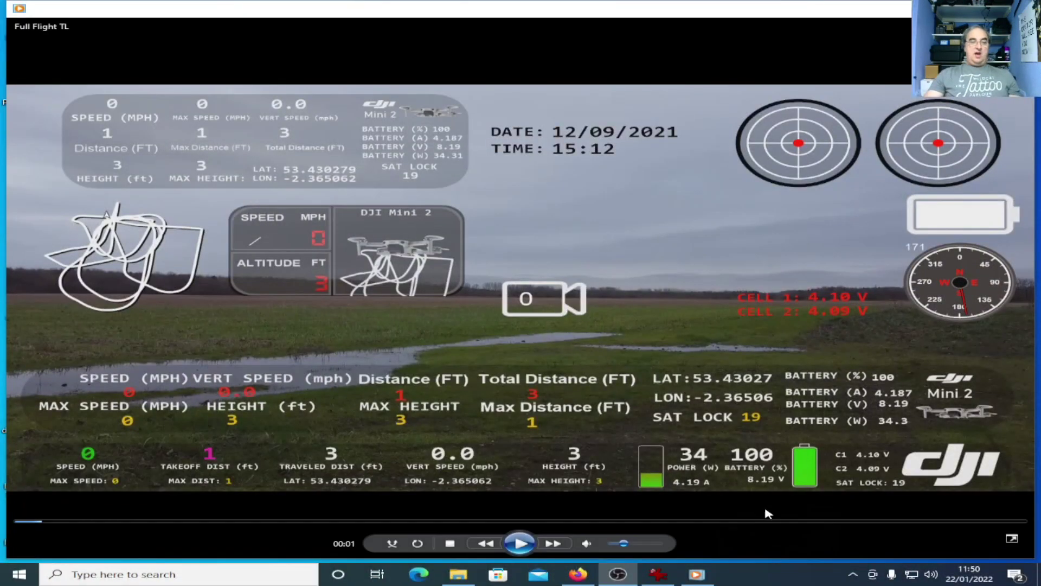
click(524, 544)
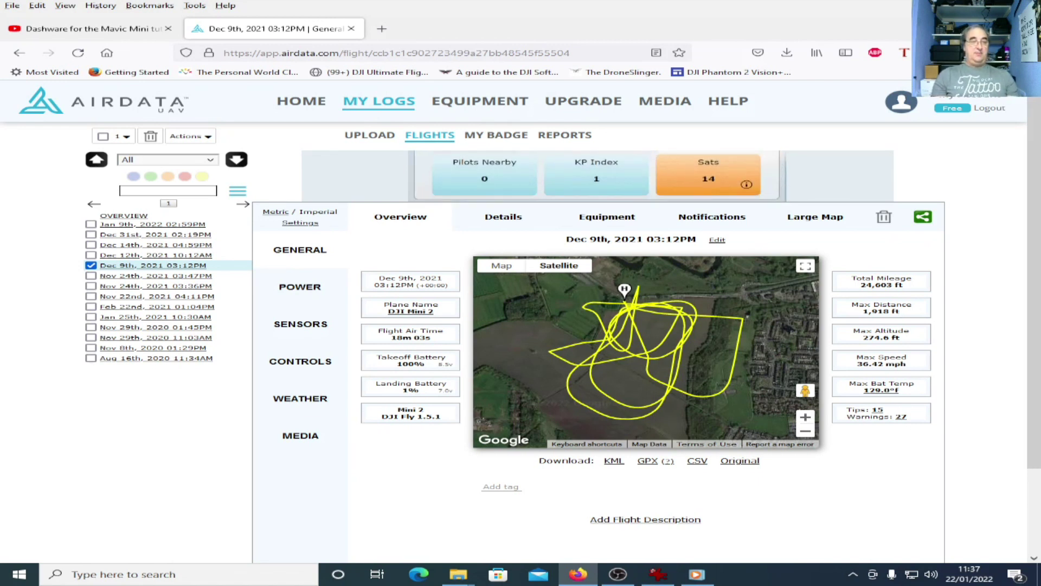
- Open the Sats card on the Dec 9th, 2021 03:12PM flight page
click(732, 179)
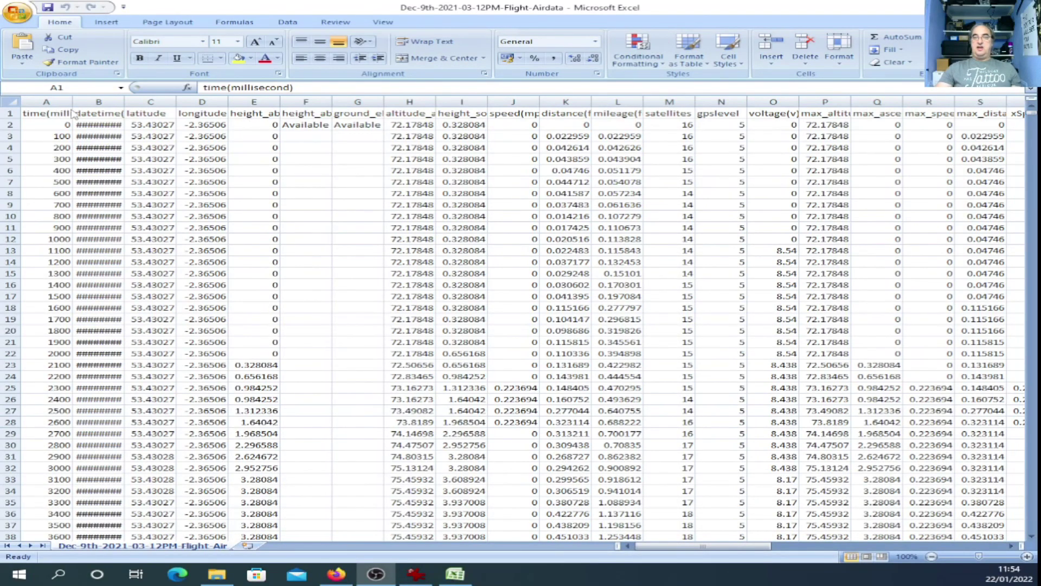
click(64, 115)
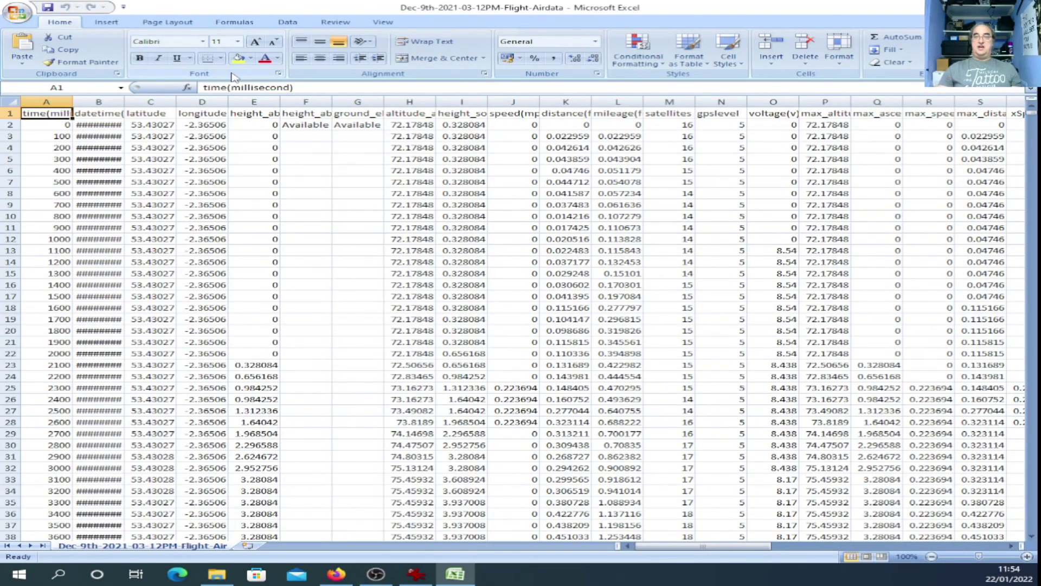
key(Right)
key(Right)
key(Right)
key(Right)
key(Right)
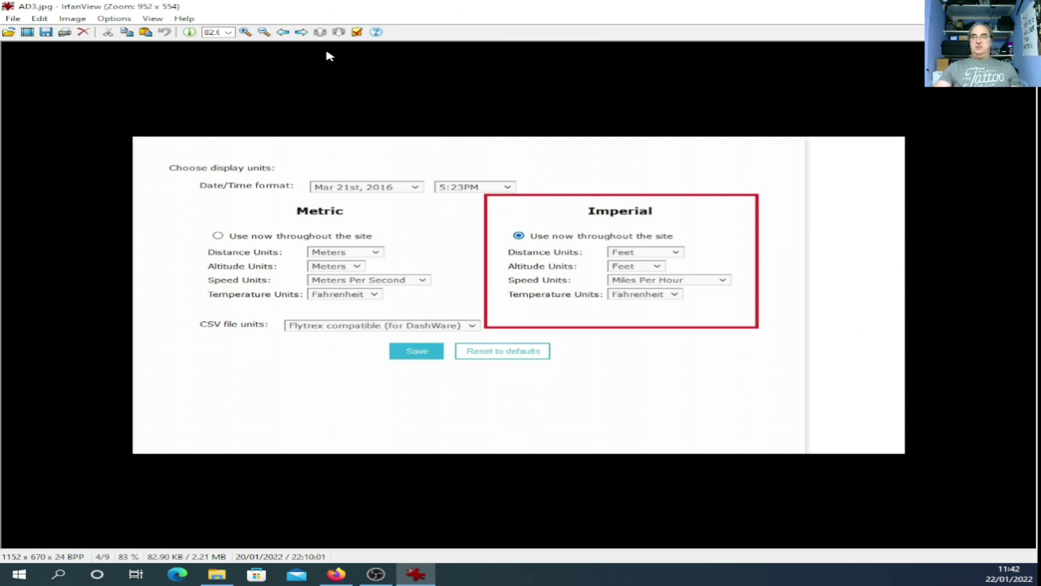
- Advance from AD3.jpg to the AD6.jpg CSV units screenshot
key(space)
key(space)
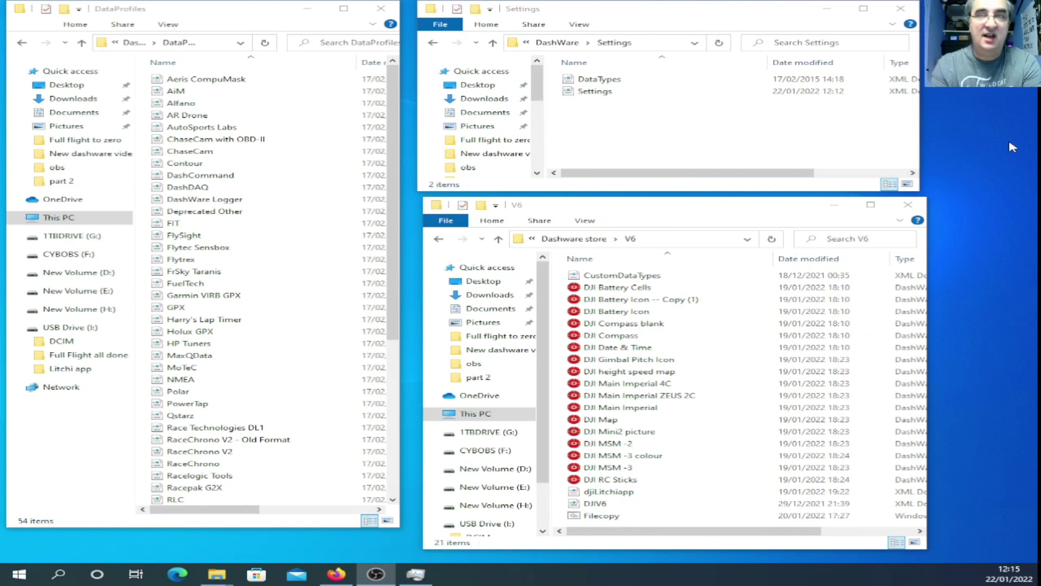
- Run the Filecopy batch file in the V6 folder to install the DJI profiles
right_click(1011, 146)
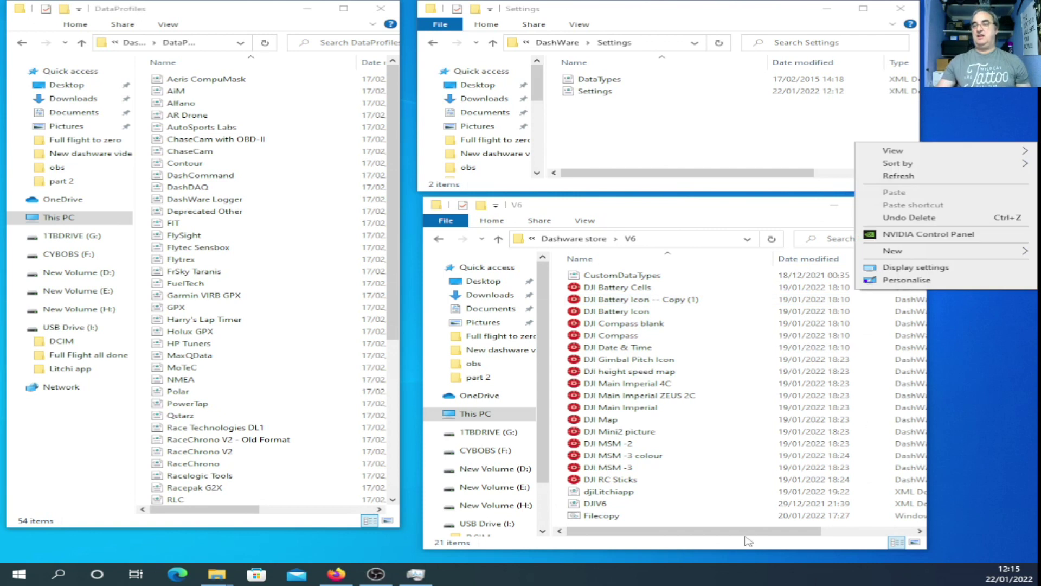
click(735, 360)
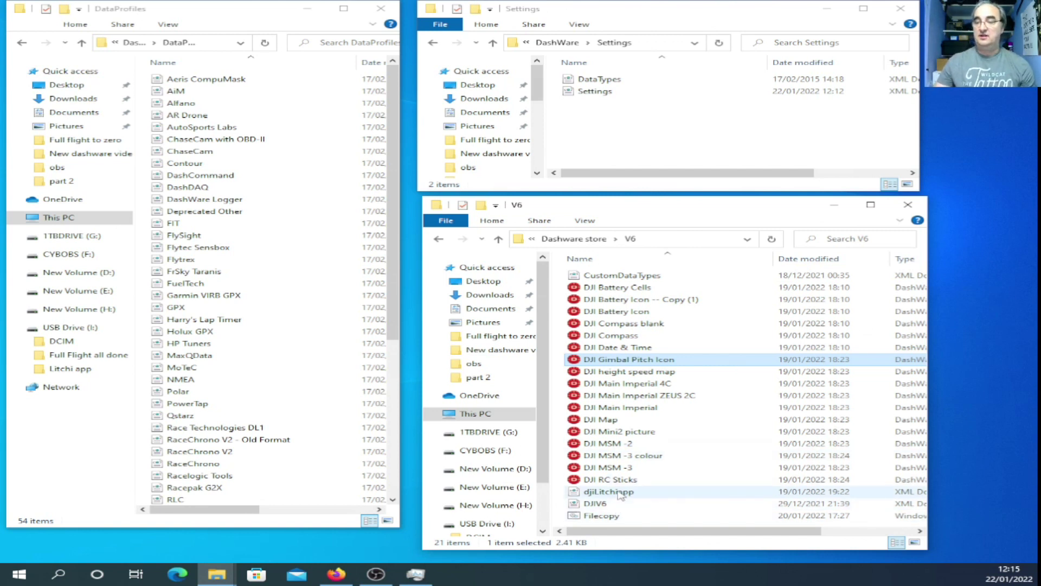
click(602, 517)
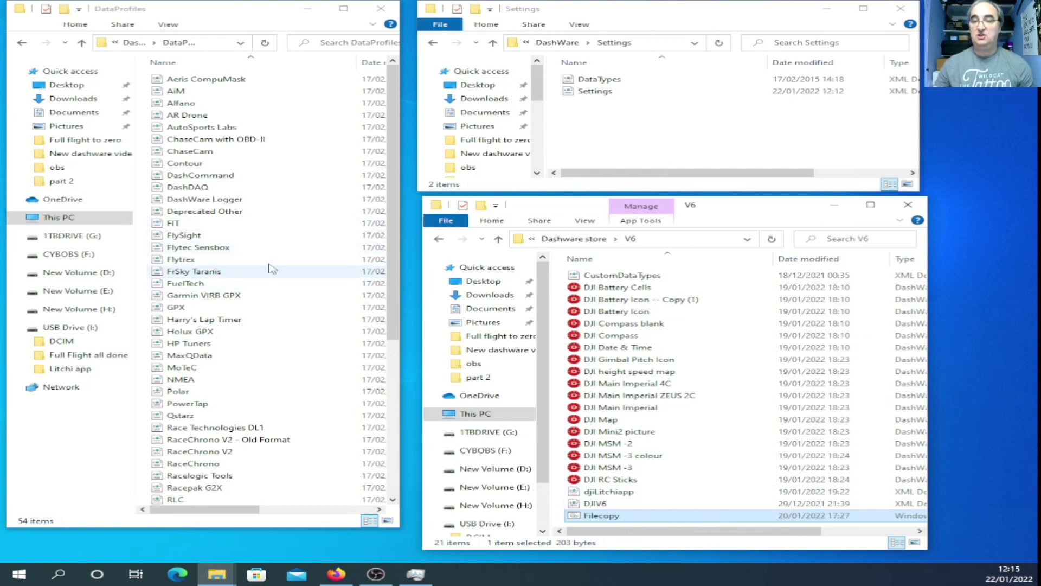
double_click(623, 518)
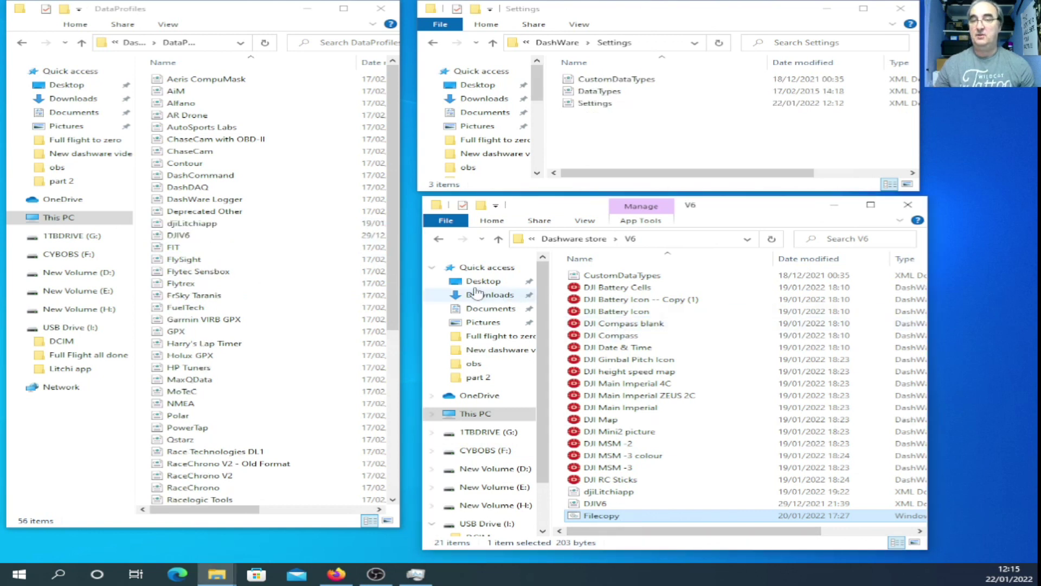
- Verify djiLitchiapp and DJIV6 in DataProfiles and CustomDataTypes in Settings
click(196, 224)
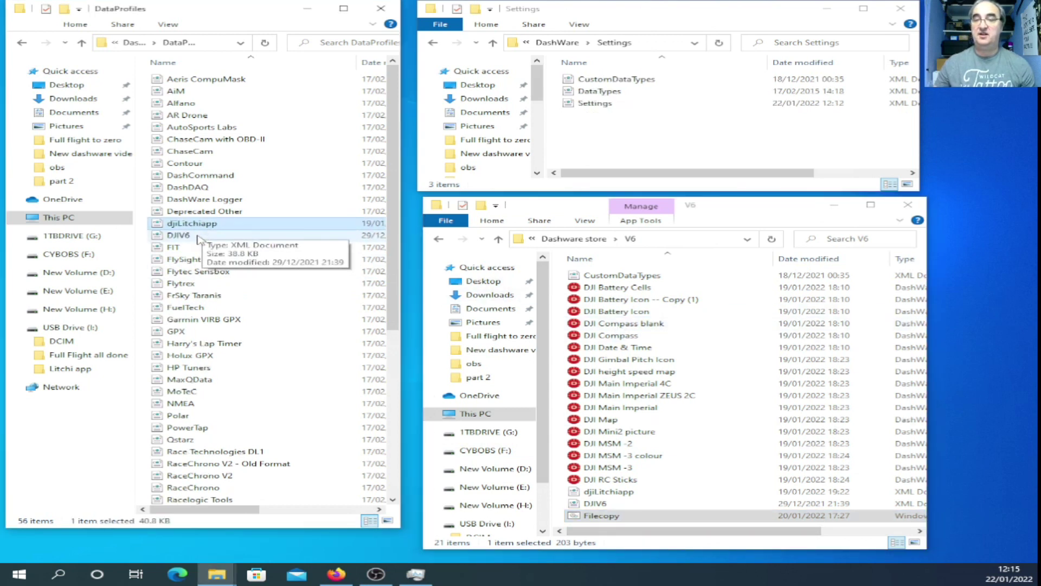
click(198, 237)
click(649, 81)
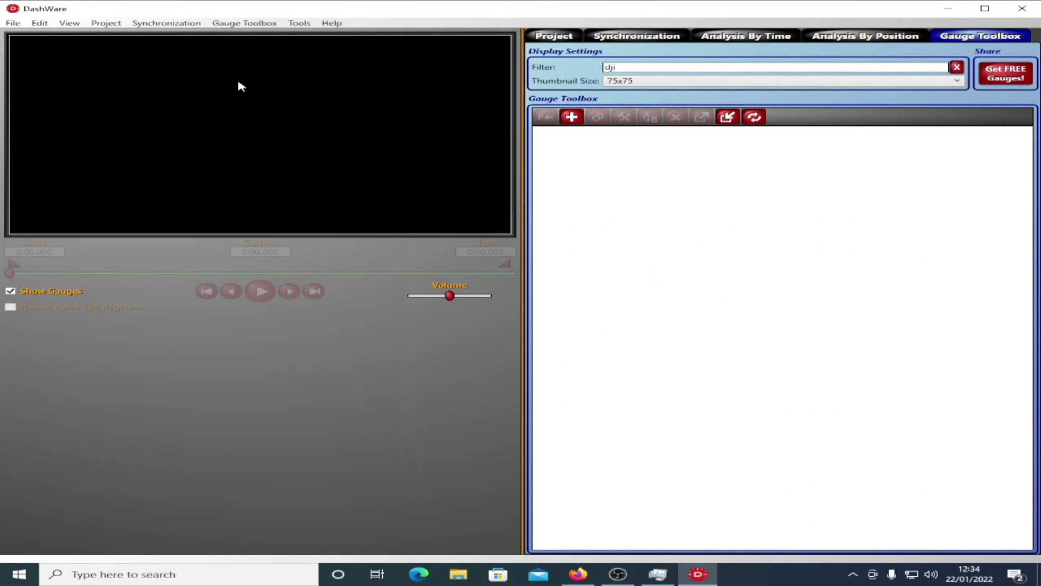
- Create a new DashWare project named 'a test'
click(12, 24)
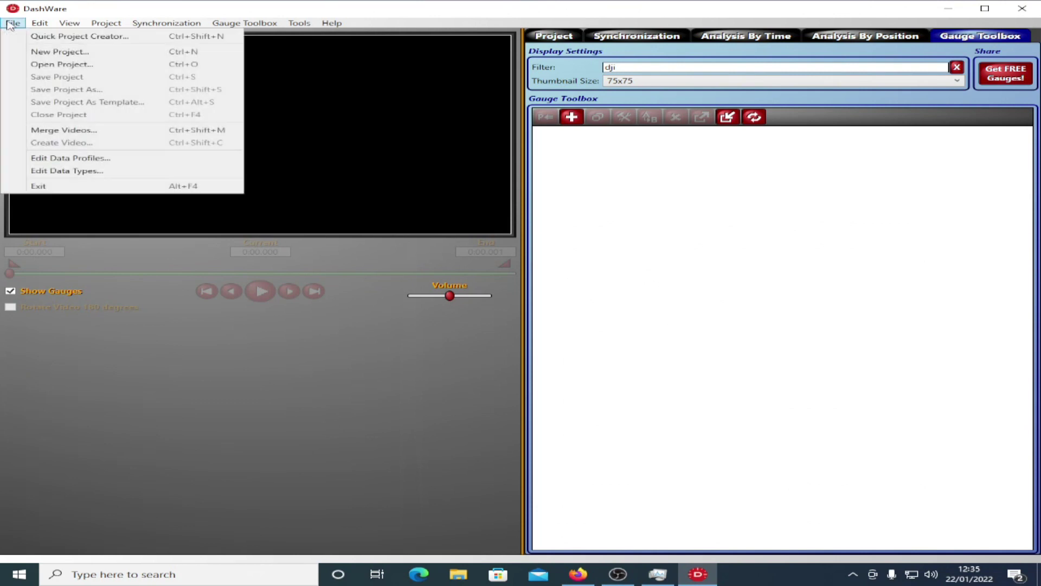
click(54, 52)
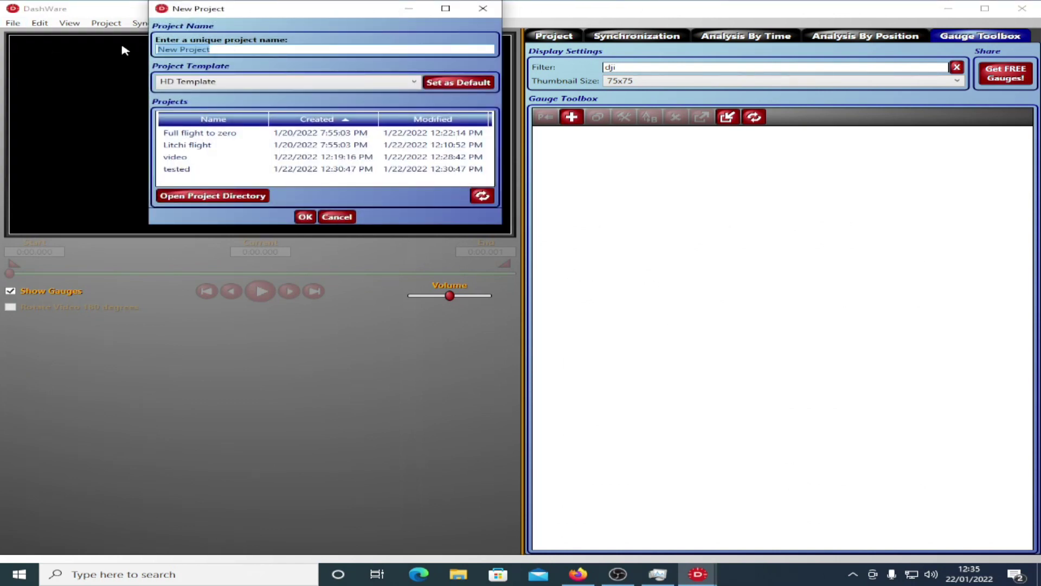
text(a test)
click(305, 217)
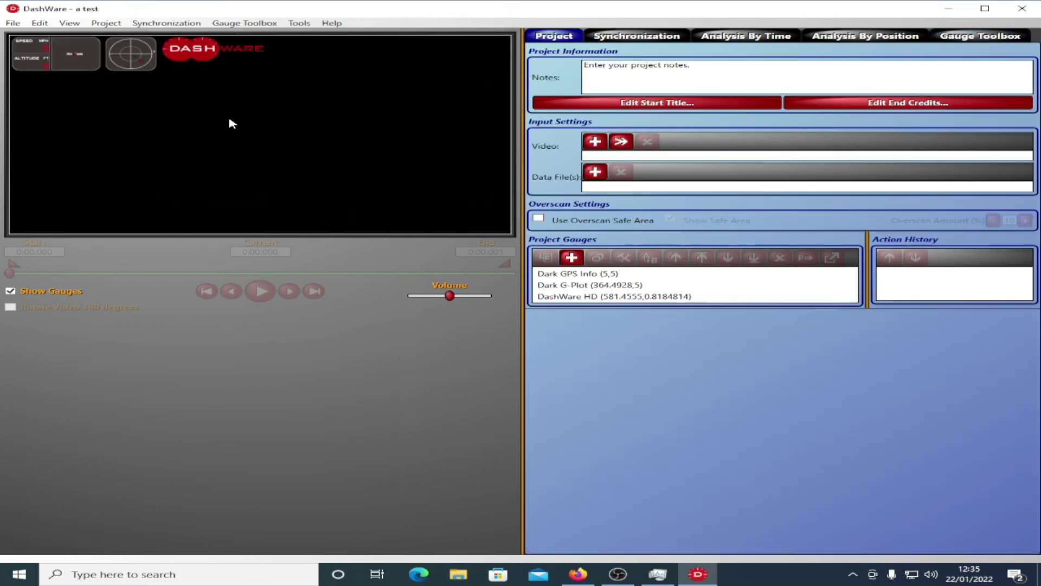
- Add full flight imperial.mp4 from the Full flight to zero folder as the video
click(595, 142)
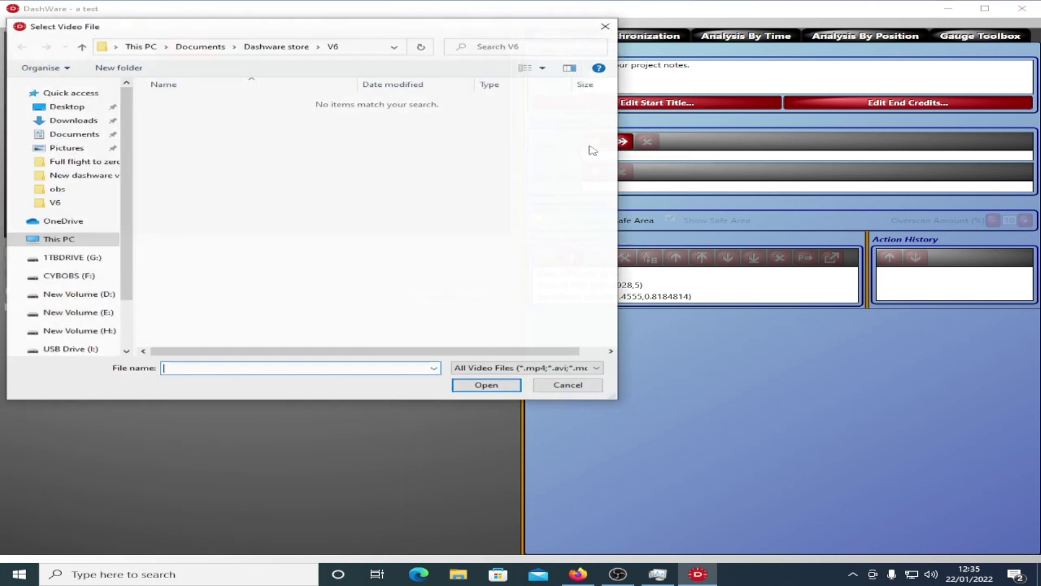
click(84, 162)
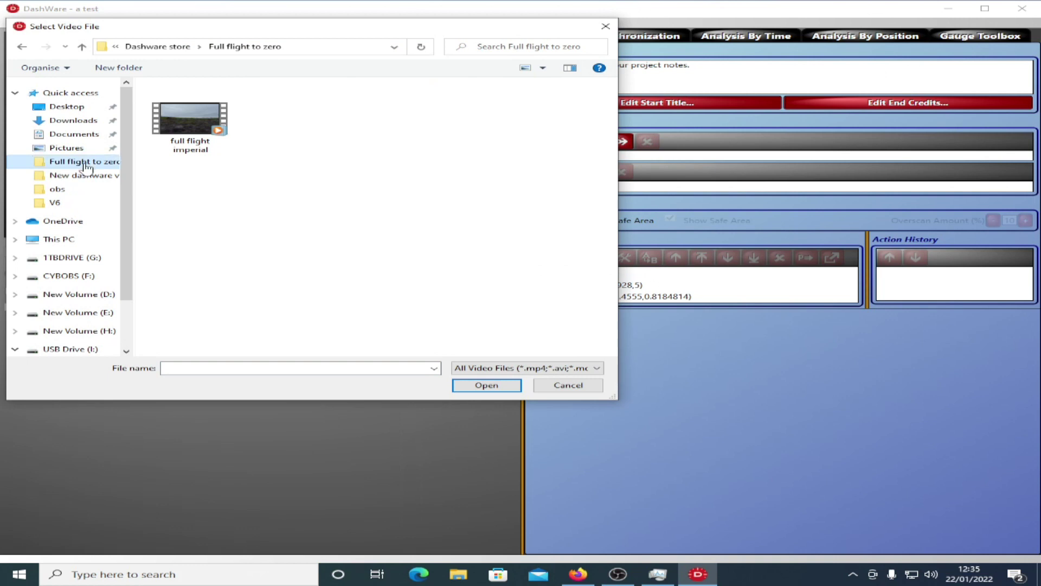
click(190, 138)
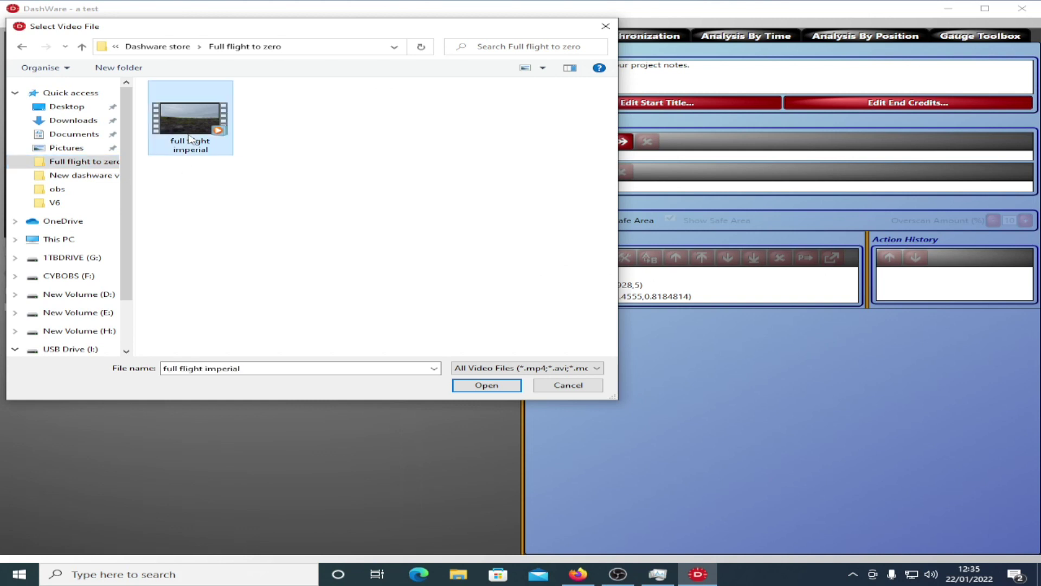
click(478, 387)
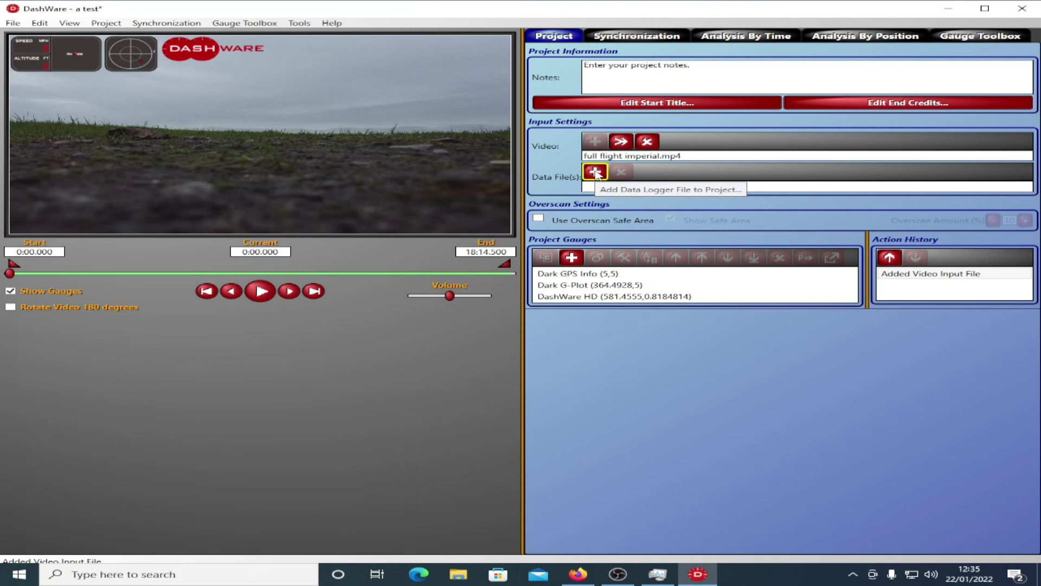
- Attach full flight imperial.csv as the data file using the DJIV6 profile
click(595, 172)
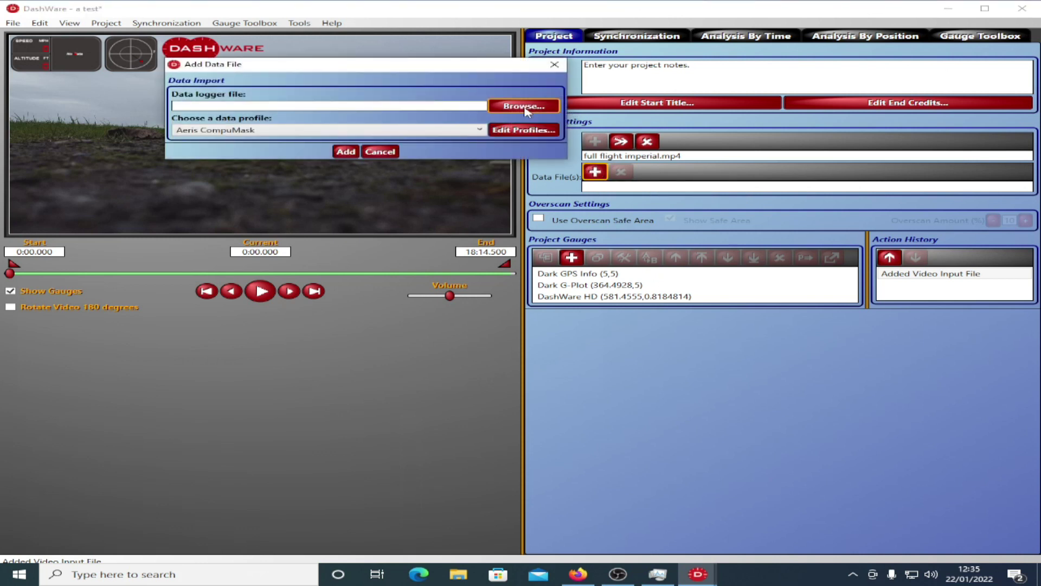
click(525, 107)
click(441, 190)
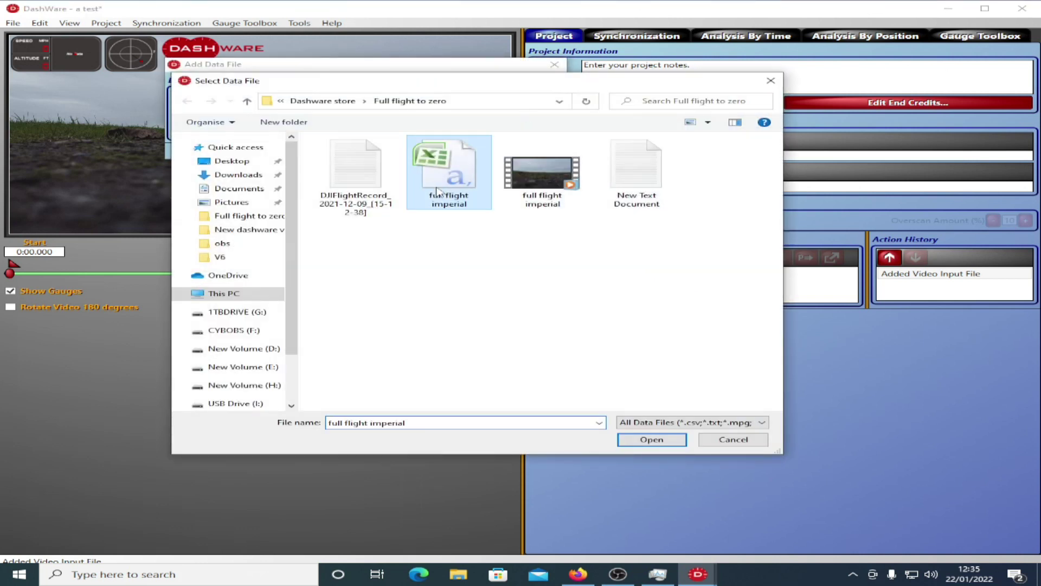
click(646, 440)
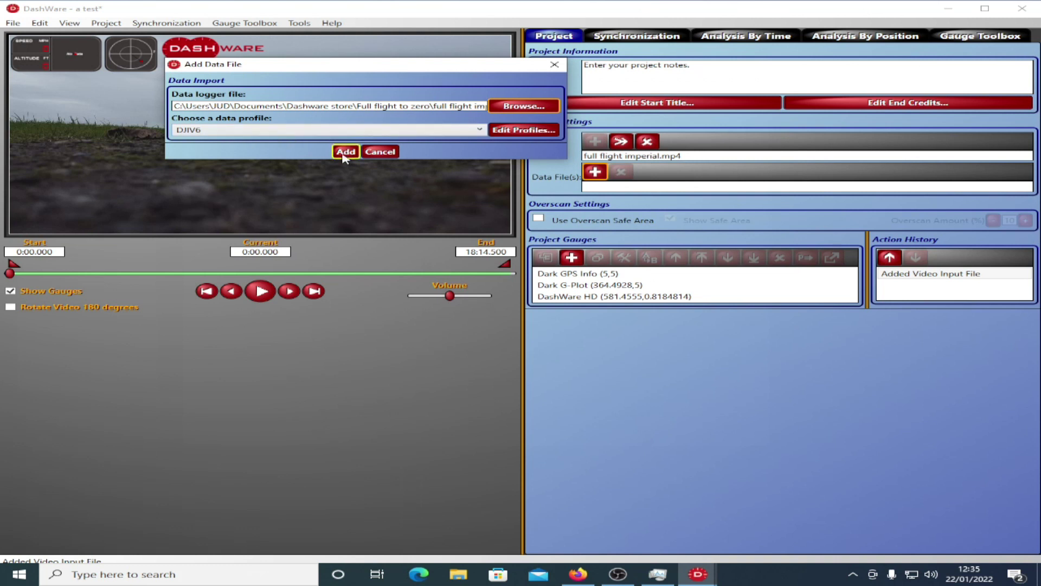
click(344, 153)
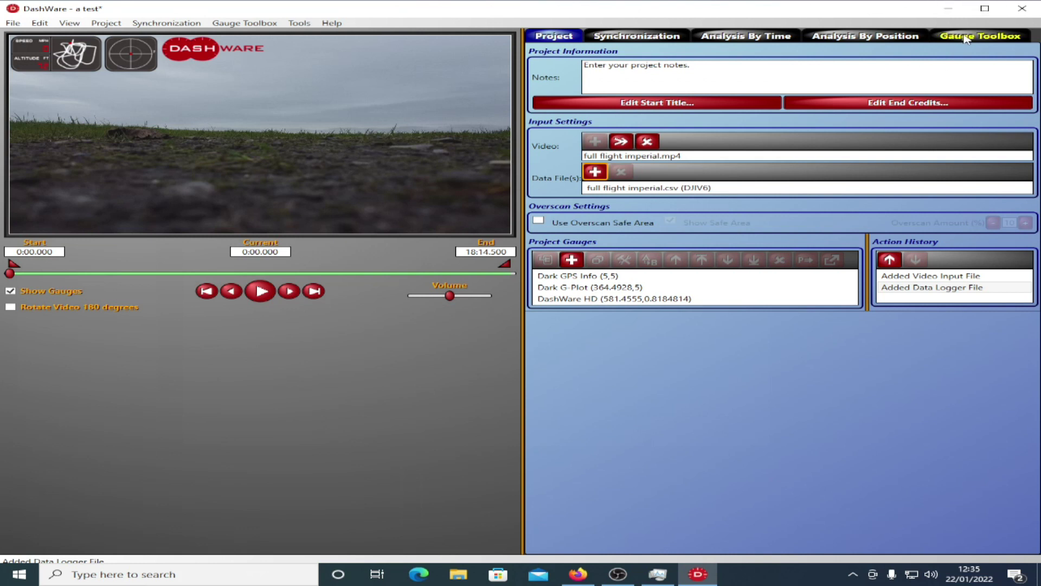
click(964, 37)
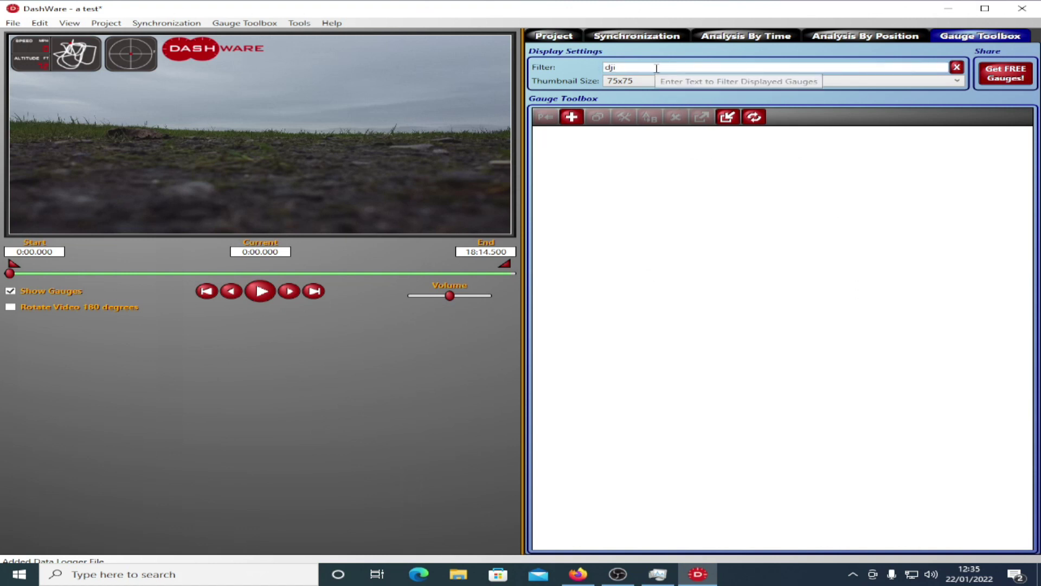
- Clear the gauge filter and import the DJI Gimbal Pitch Icon gauge from the V6 folder
click(656, 68)
key(BackSpace)
key(BackSpace)
key(BackSpace)
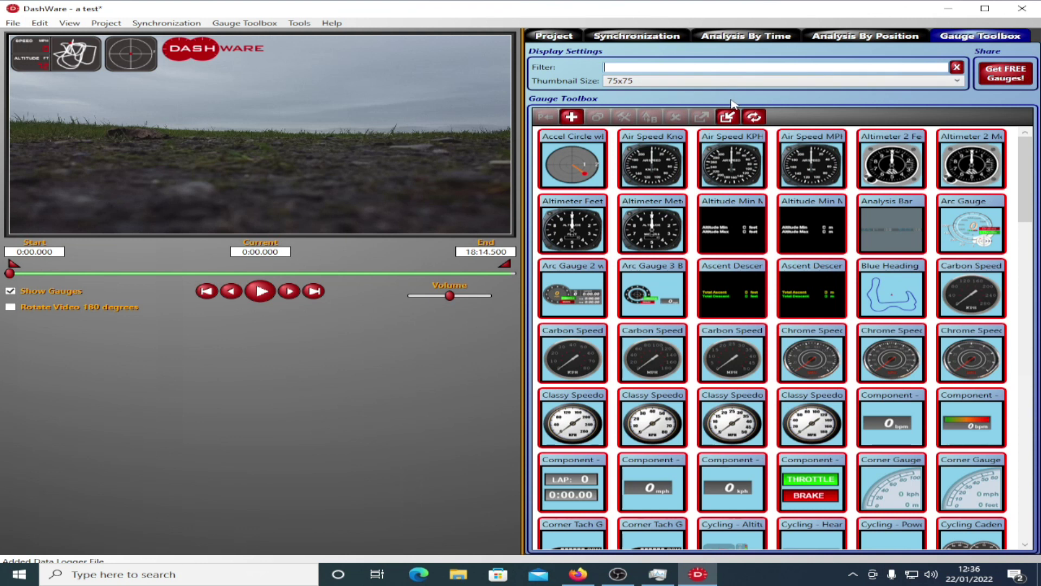
click(728, 118)
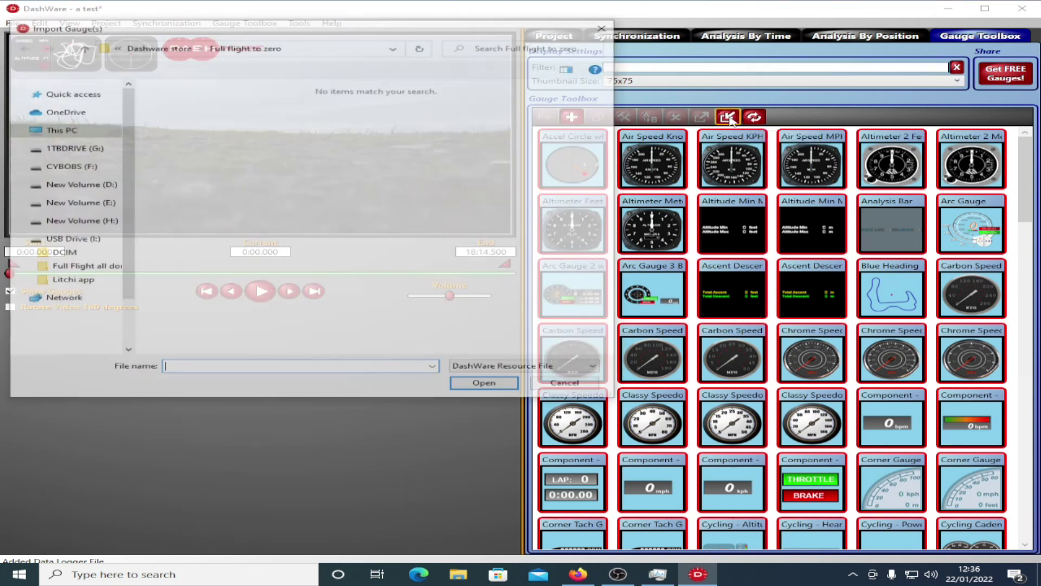
click(54, 202)
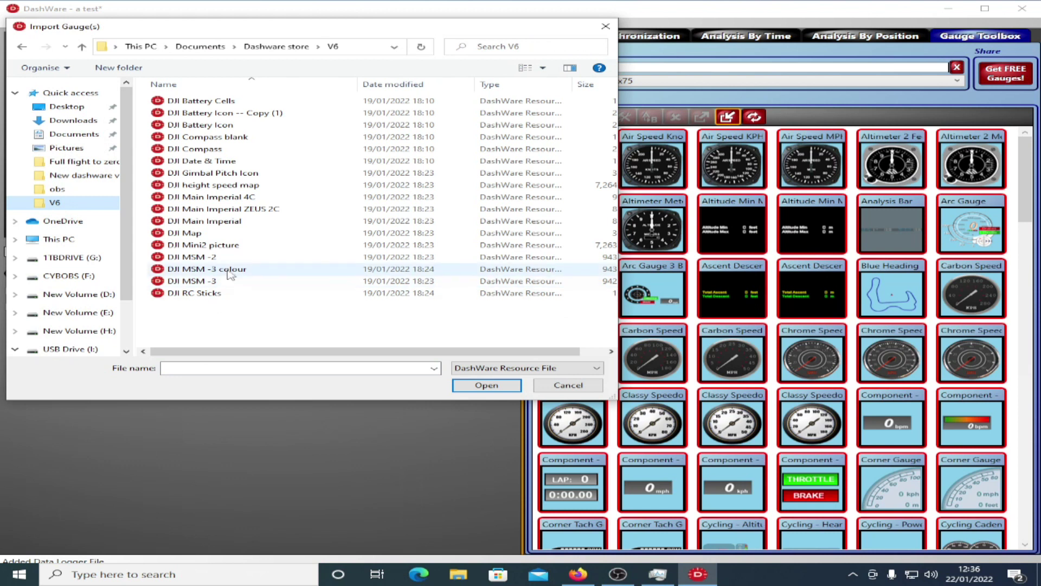
click(216, 173)
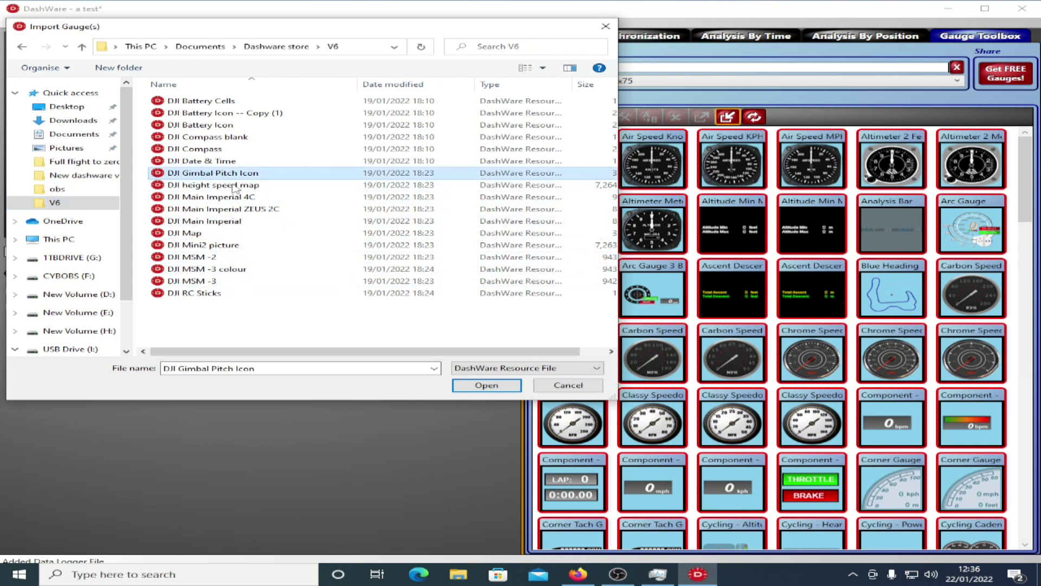
click(484, 387)
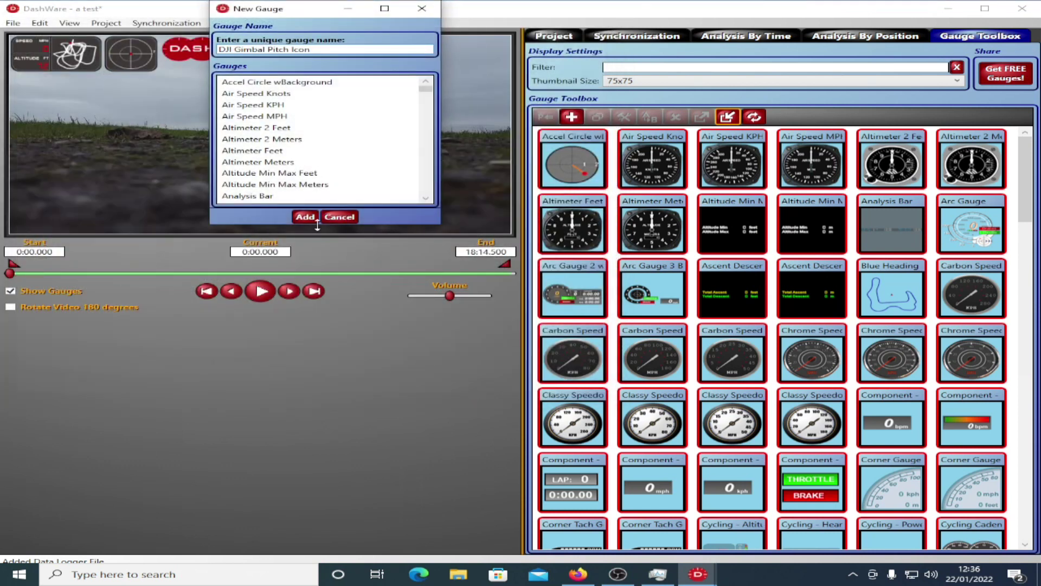
click(306, 216)
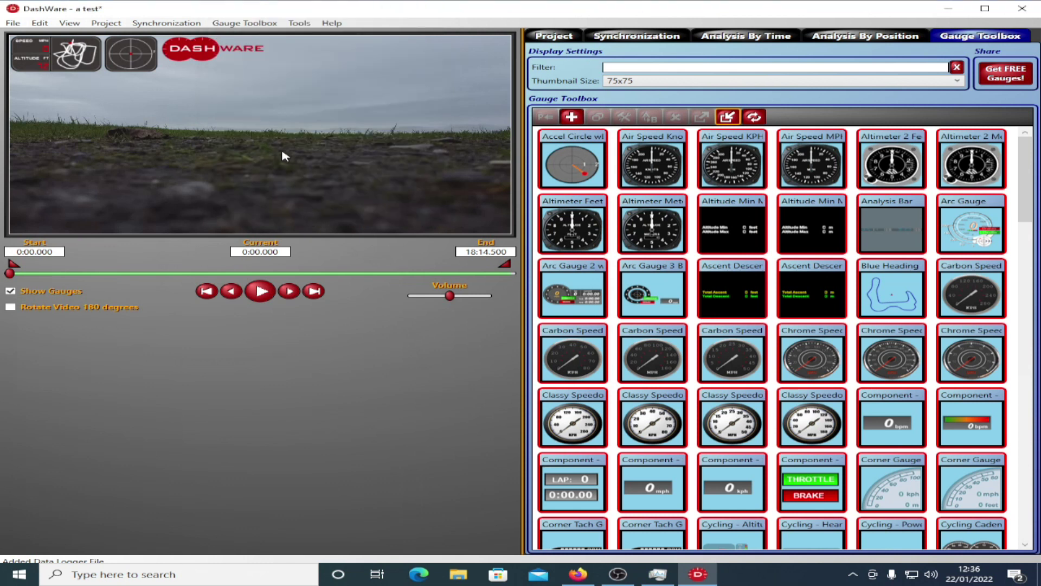
- Filter gauges by 'dji', import DJI MSM -2, and select the DJI Gimbal Pitch gauge
click(727, 68)
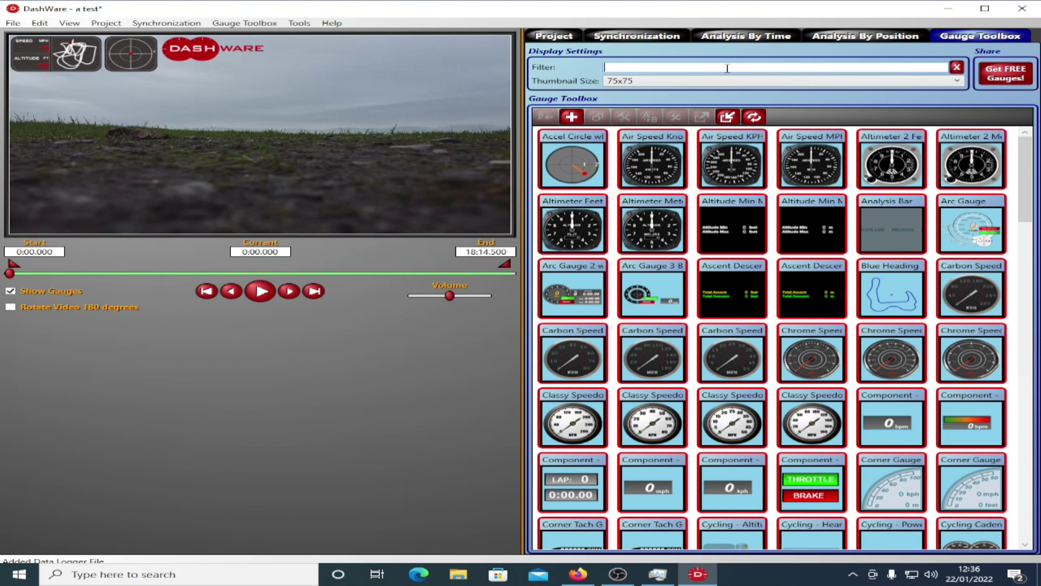
text(dji)
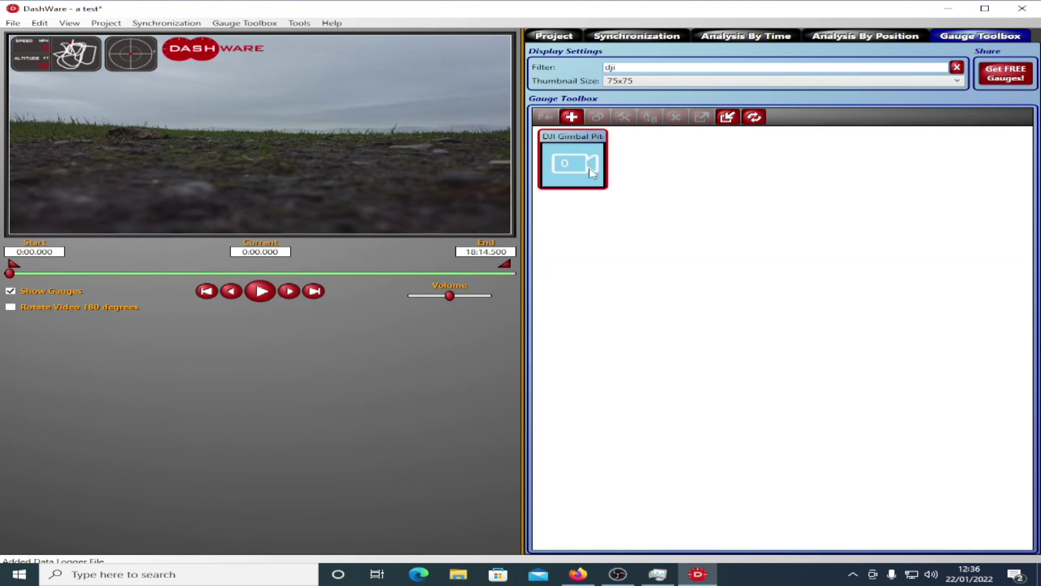
drag(593, 174, 564, 175)
click(727, 116)
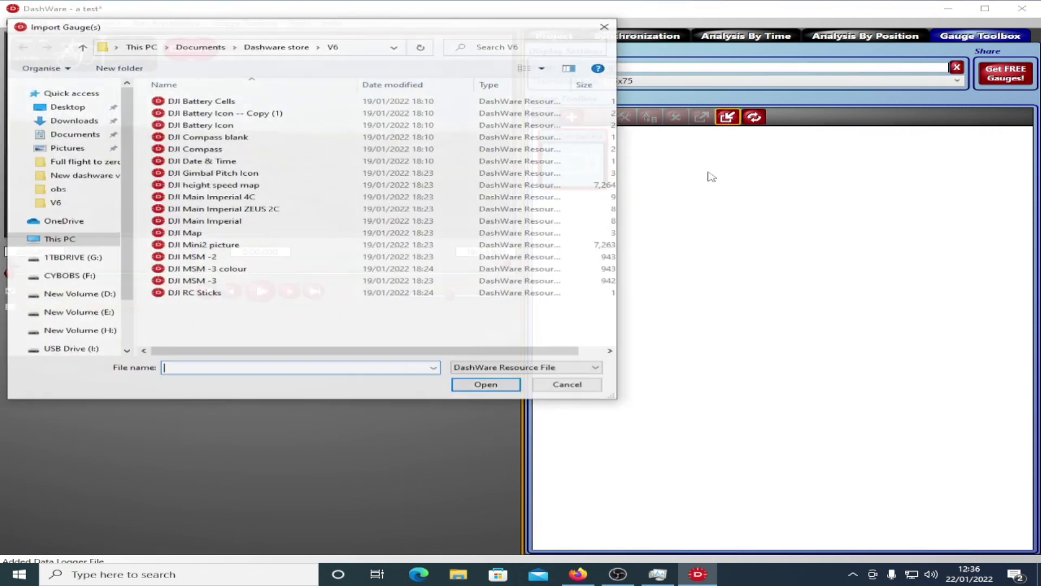
click(208, 258)
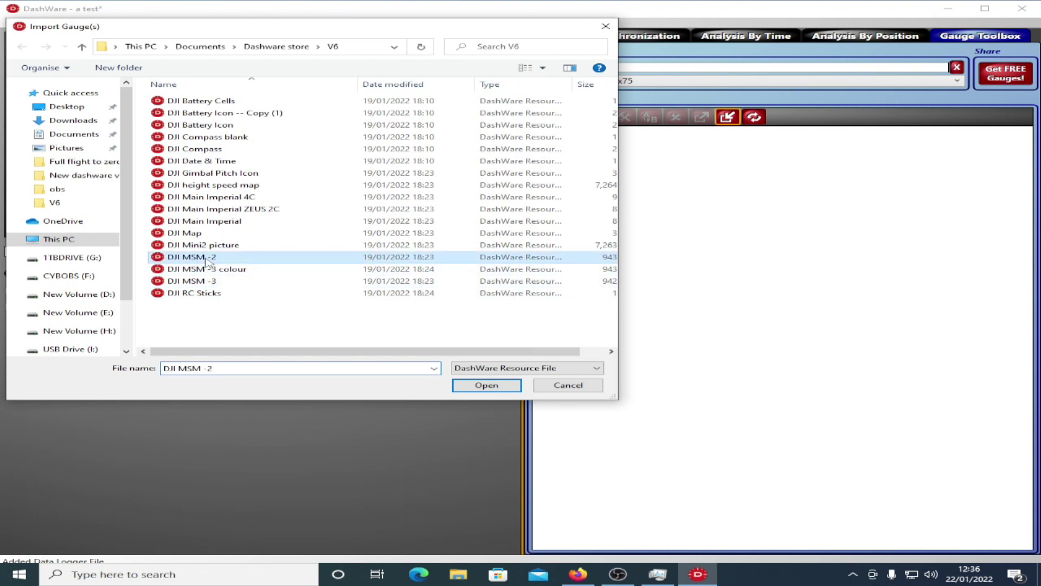
click(467, 387)
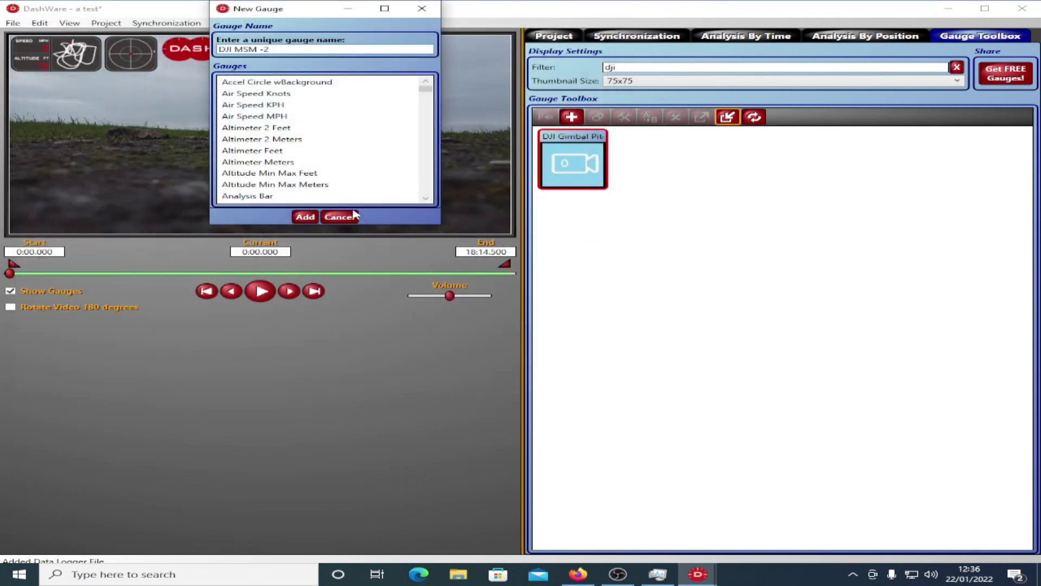
click(305, 217)
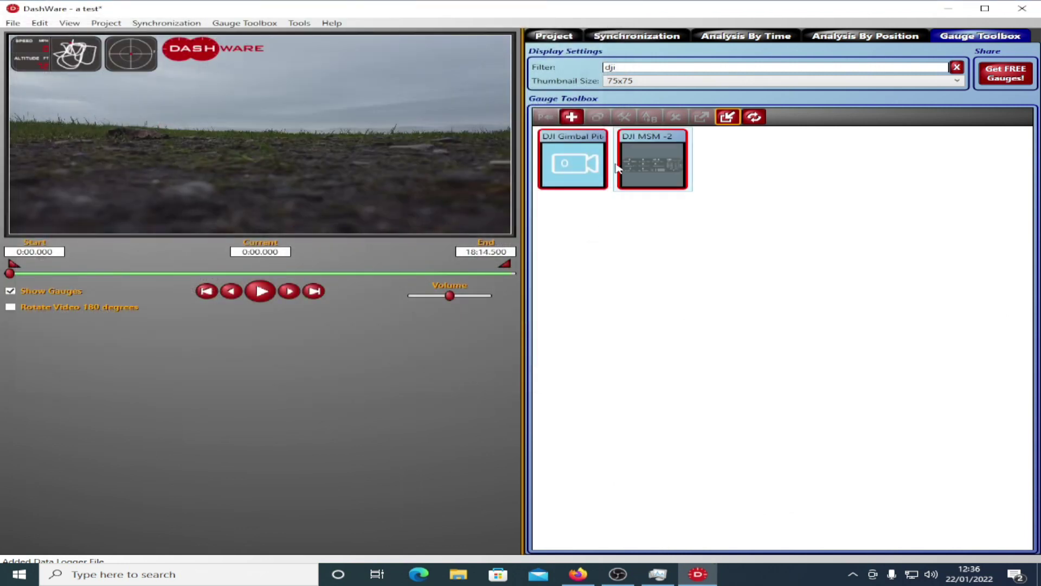
mouse_move(649, 172)
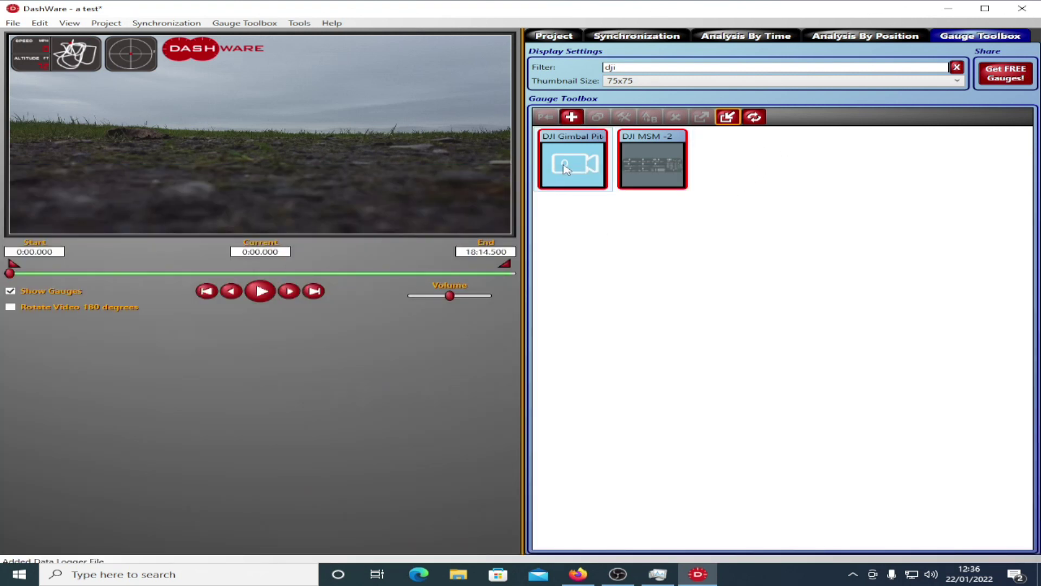
click(572, 162)
- Place the DJI Gimbal Pitch gauge near the video centre and enlarge it
drag(573, 163, 202, 153)
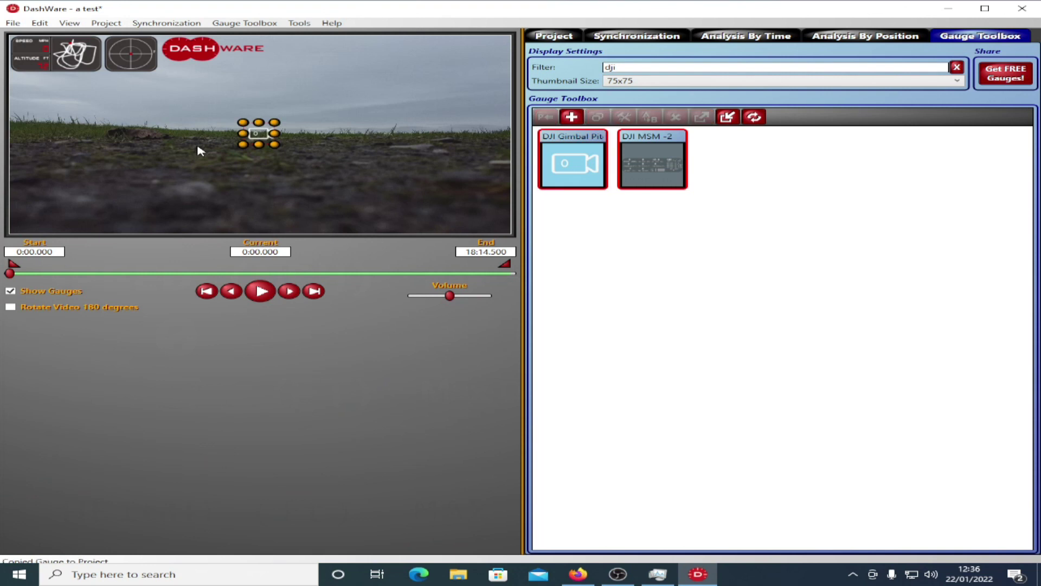
drag(275, 144, 361, 193)
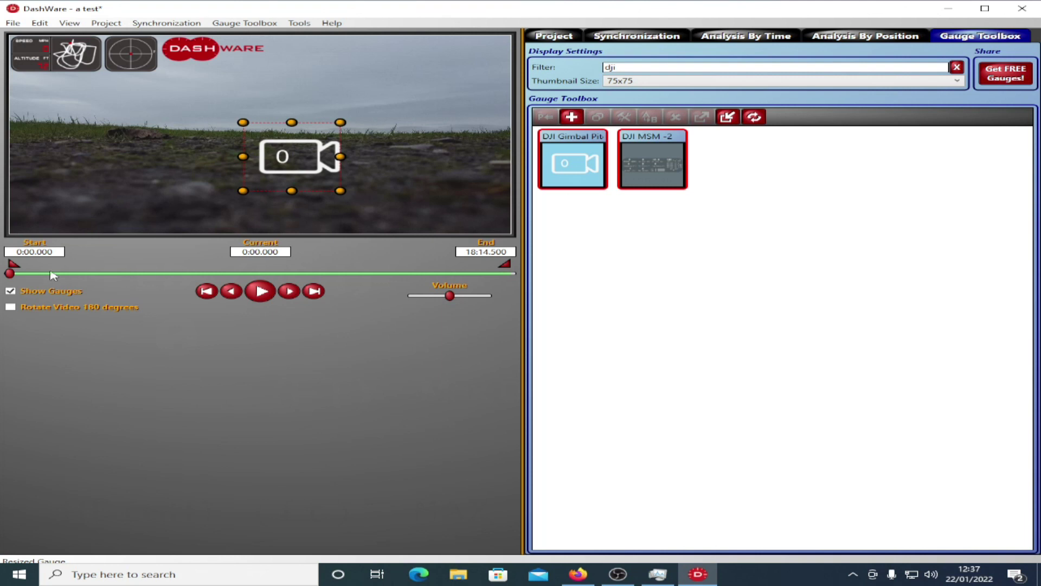
mouse_move(11, 273)
mouse_down()
mouse_move(46, 276)
mouse_move(4, 277)
mouse_up()
click(638, 36)
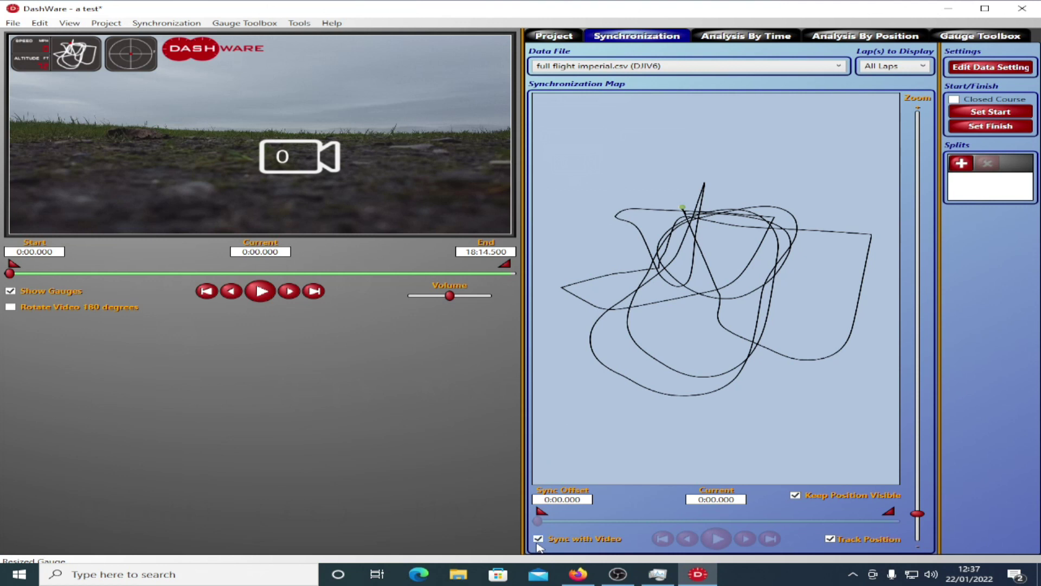
- Untick Sync with Video and find the takeoff moment at video 1:01.275
click(539, 538)
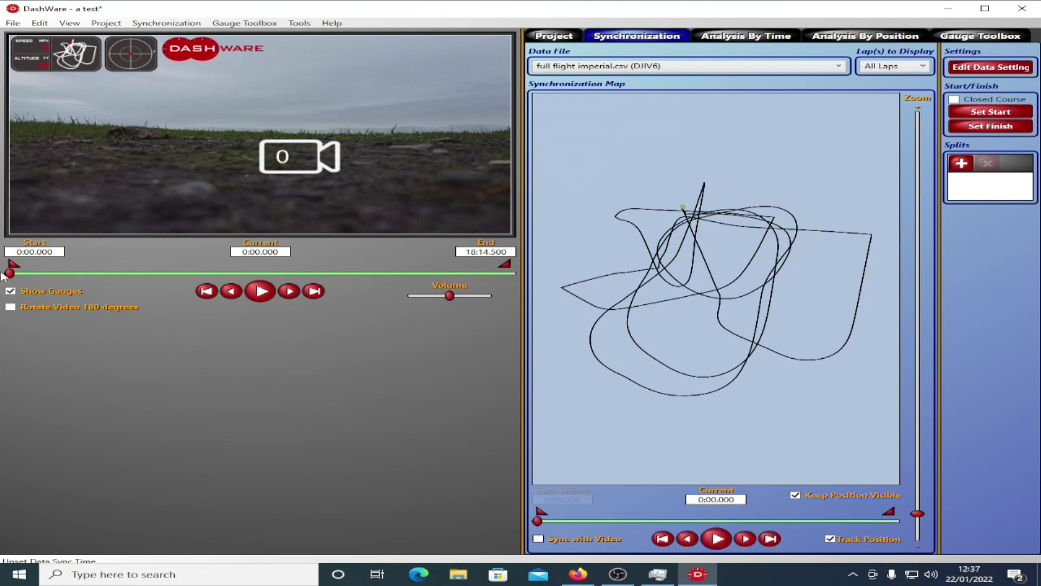
drag(11, 274, 35, 275)
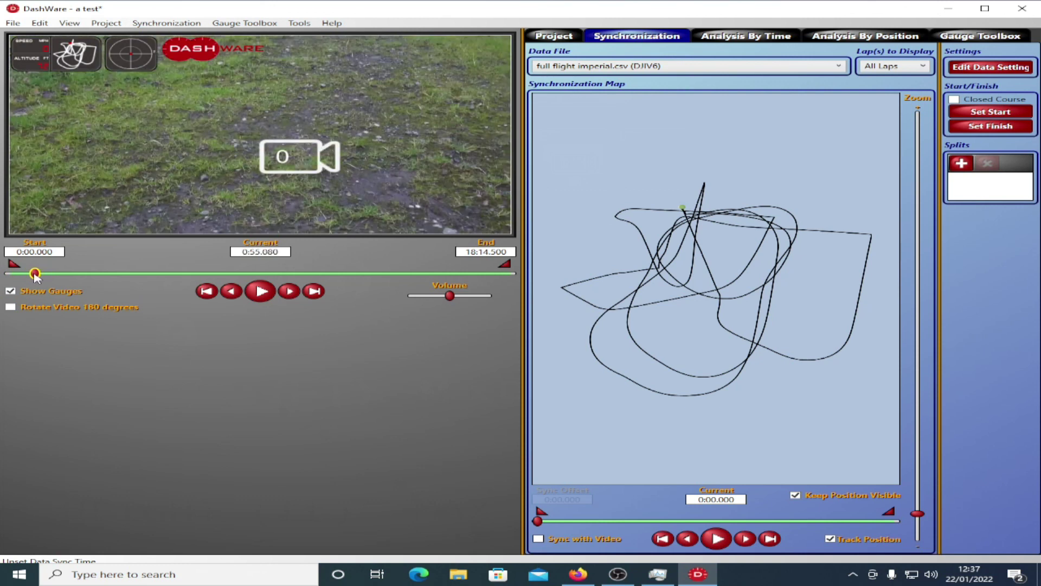
click(260, 290)
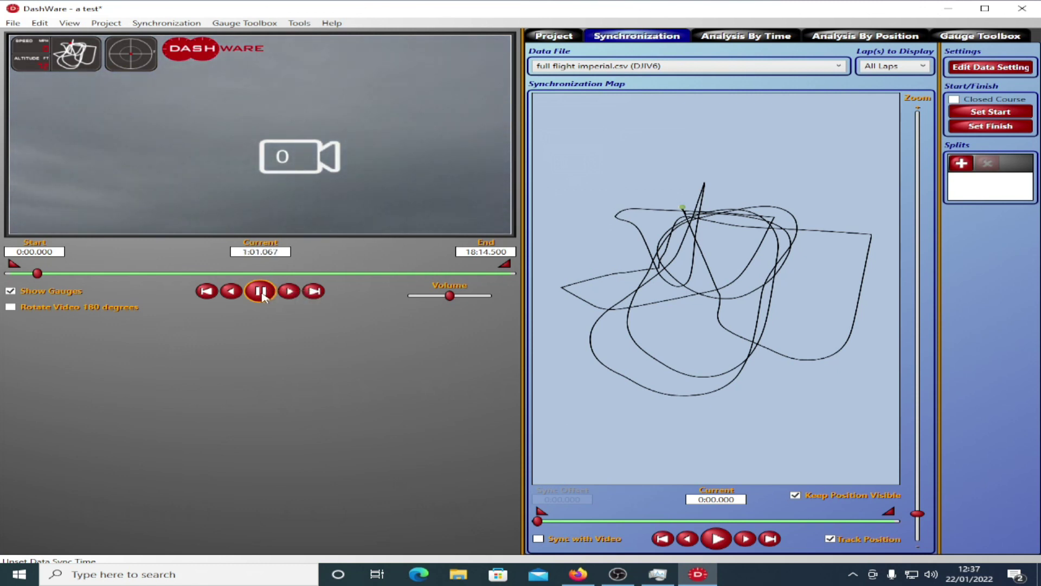
click(261, 292)
- Move the flight log to 0:52.001 to match takeoff
mouse_move(539, 525)
mouse_down()
mouse_move(575, 527)
mouse_move(540, 529)
mouse_move(556, 529)
mouse_up()
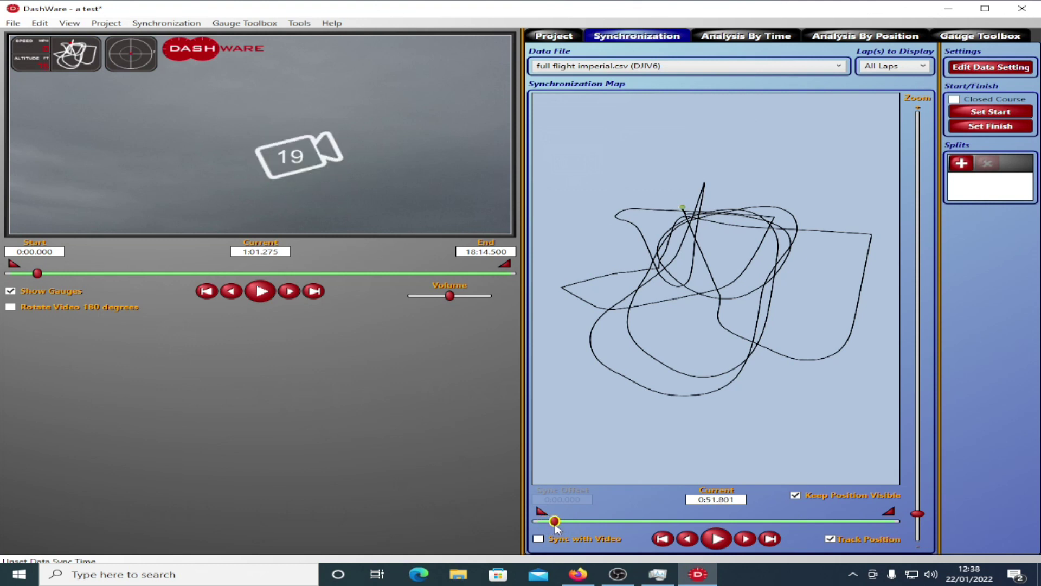
click(746, 544)
click(747, 542)
- Tick Sync with Video for a -0:09.274 offset, then play and pause to check the gauges
click(538, 539)
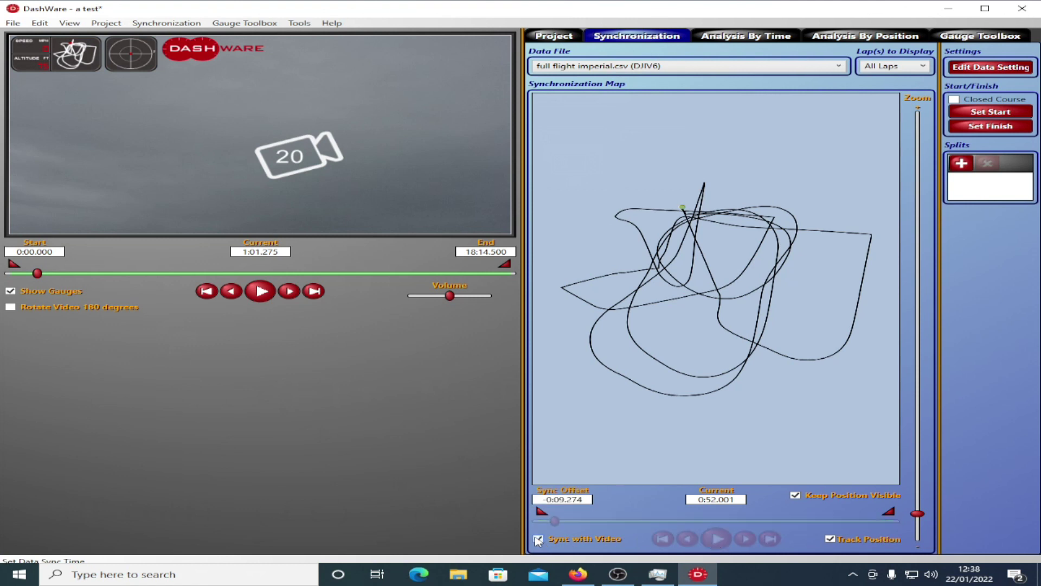
click(257, 291)
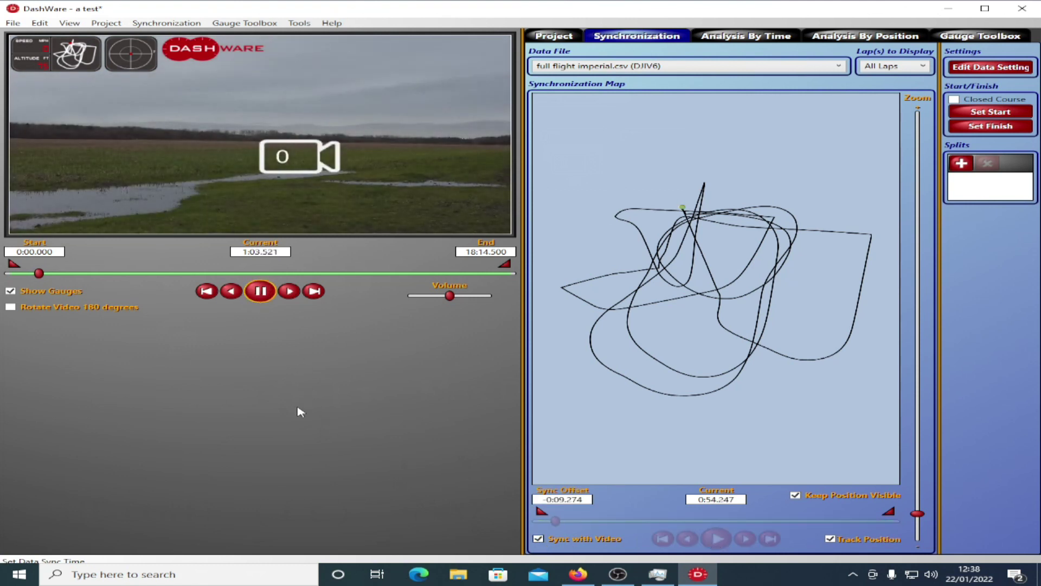
click(26, 274)
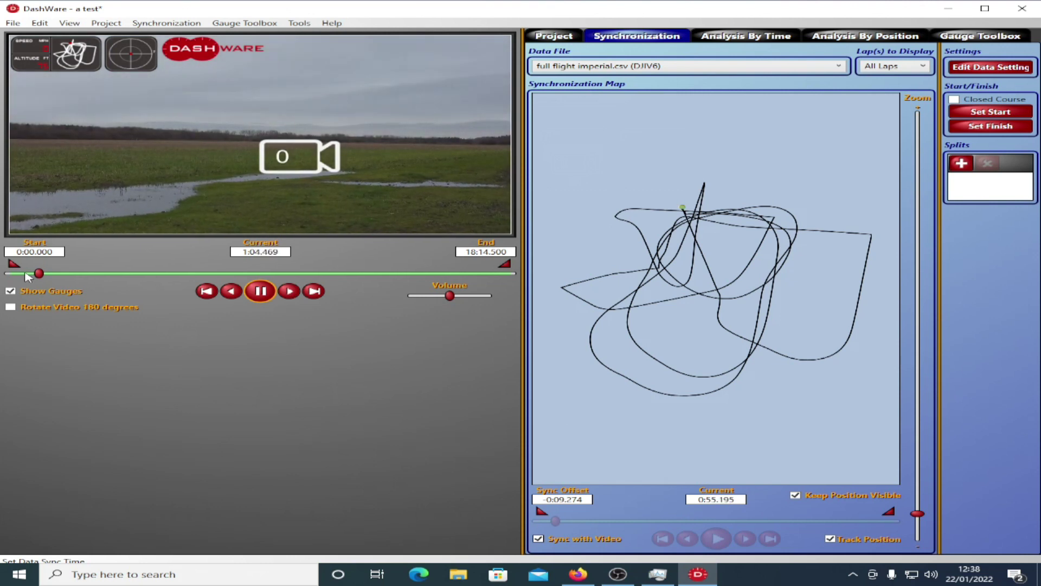
click(258, 295)
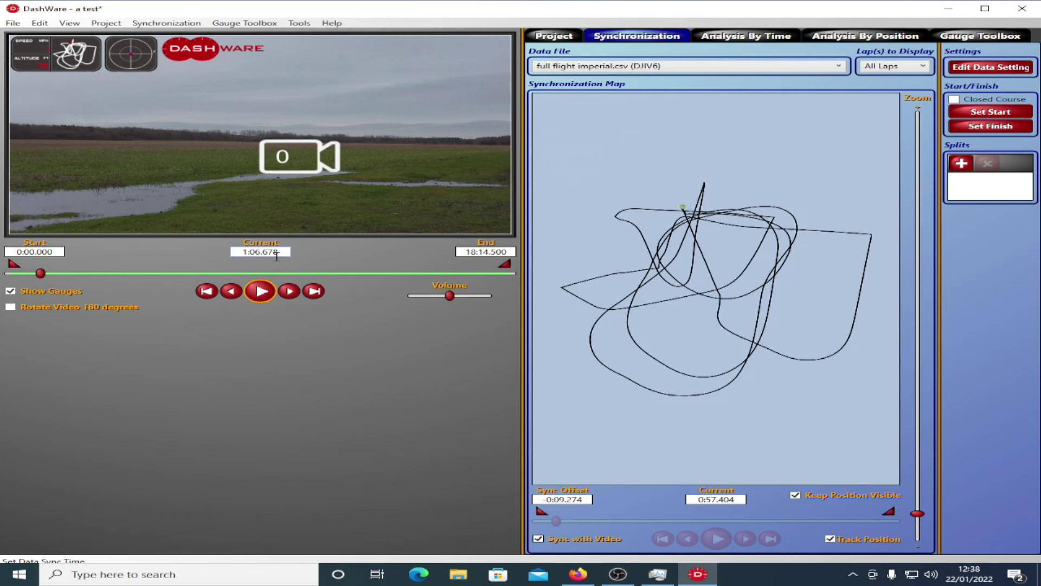
- Drop the DJI MSM -2 telemetry gauge onto the video and shrink it into the upper left
double_click(282, 157)
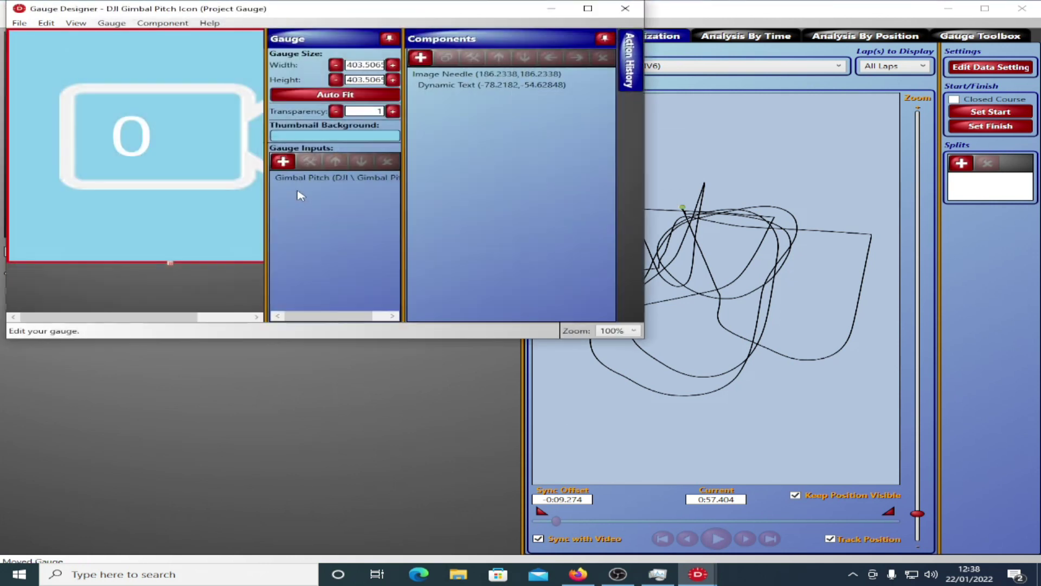
click(626, 8)
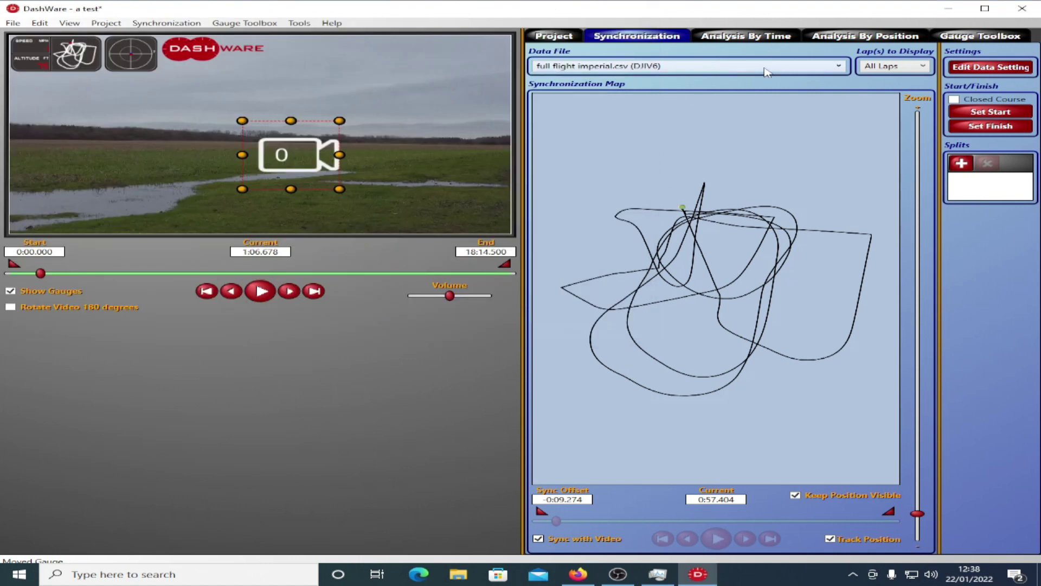
click(929, 39)
drag(682, 168, 277, 124)
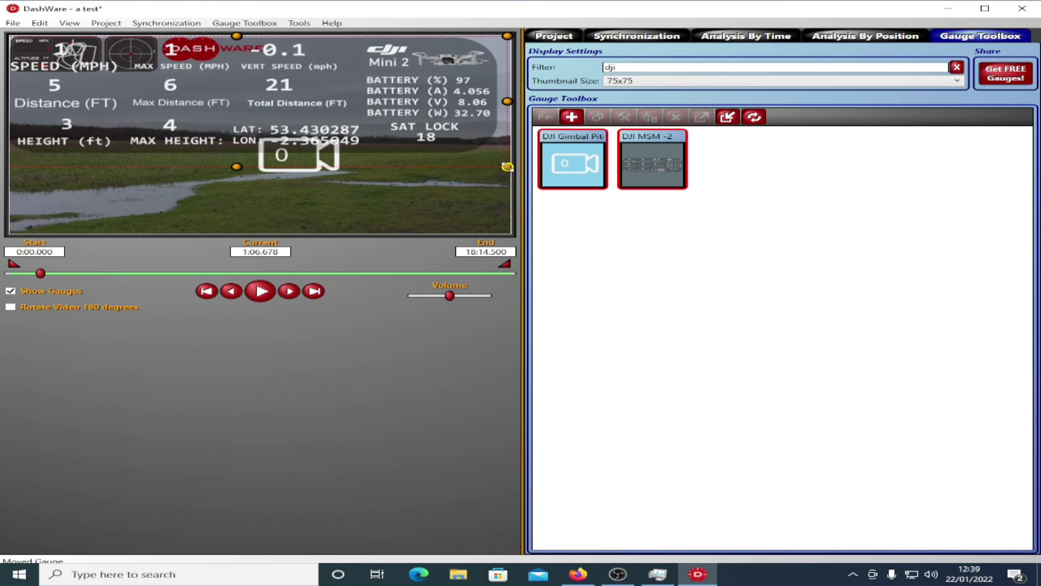
drag(507, 167, 431, 205)
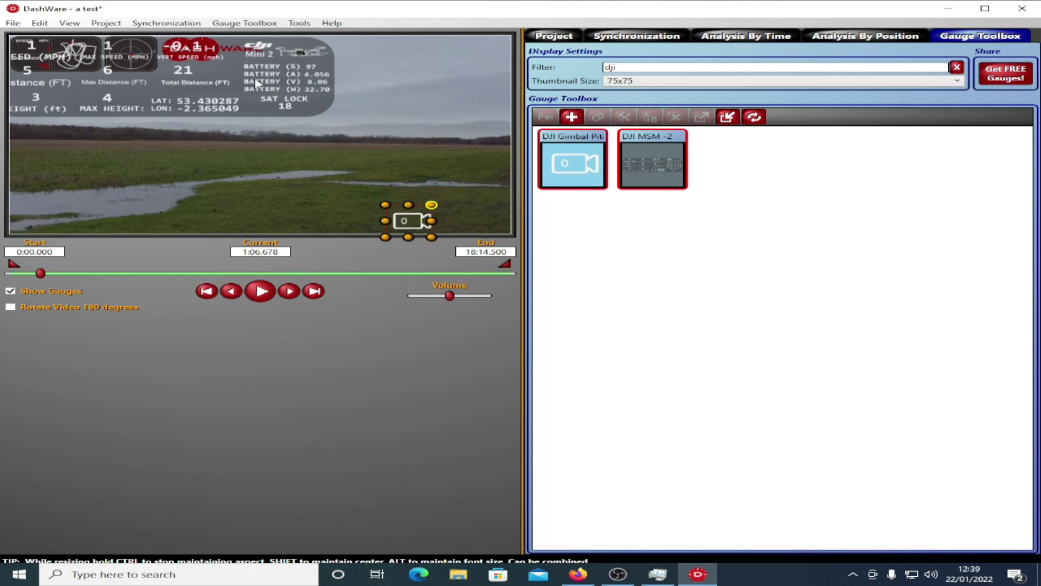
- Move the gimbal pitch gauge lower right, widen the telemetry gauge across the top, then jump to 3:32
drag(258, 82, 278, 102)
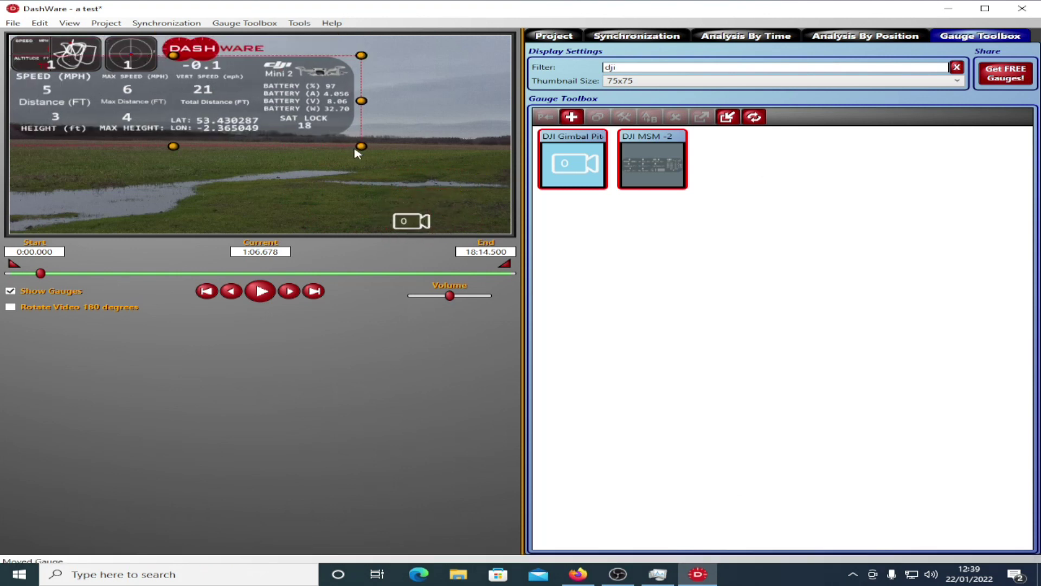
drag(362, 146, 467, 207)
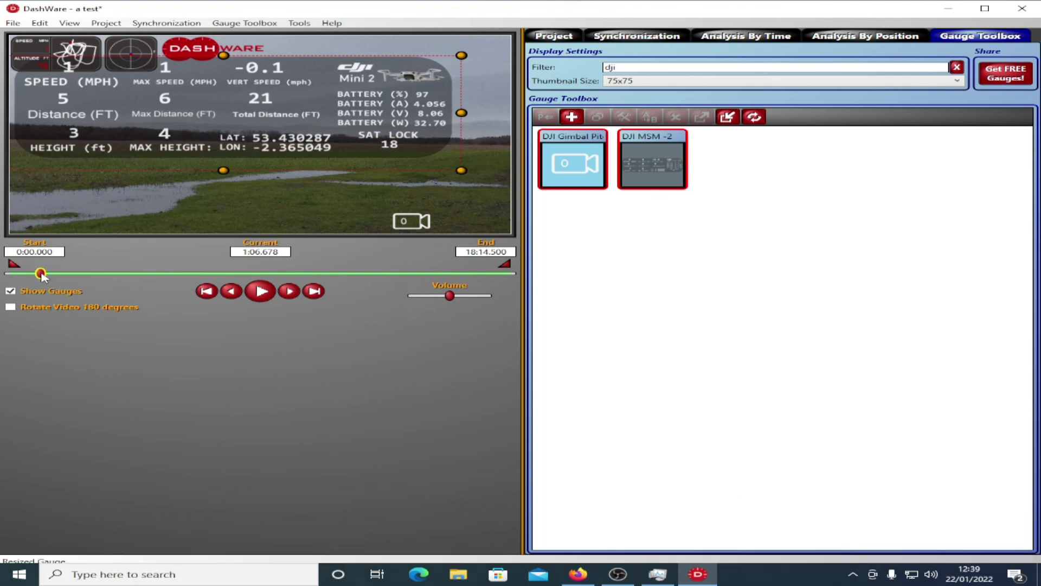
drag(41, 274, 260, 281)
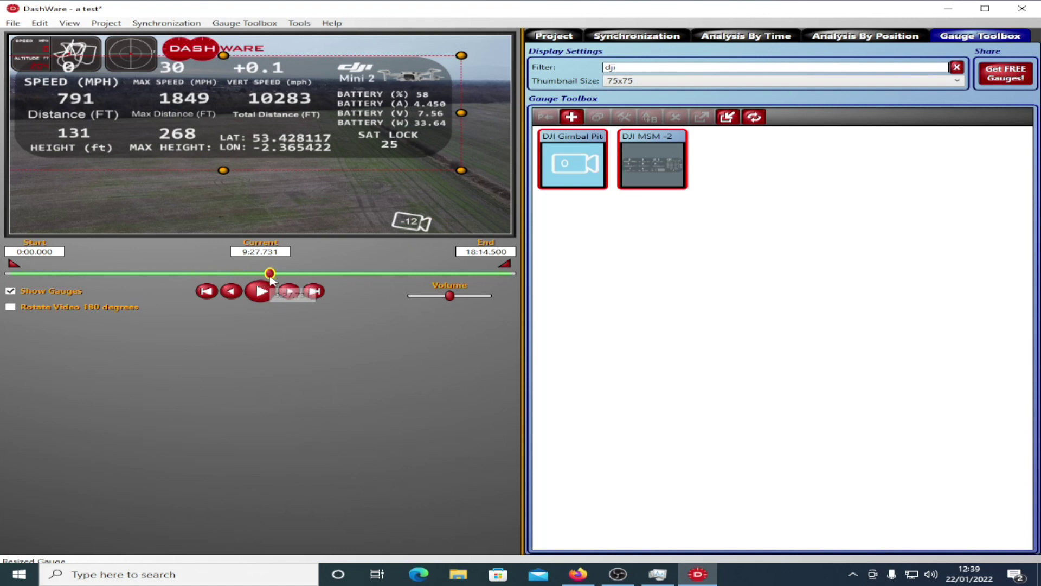
- Scrub the flight to 11:48, where the gauges read 1805 ft distance and gimbal -21
drag(271, 275, 336, 278)
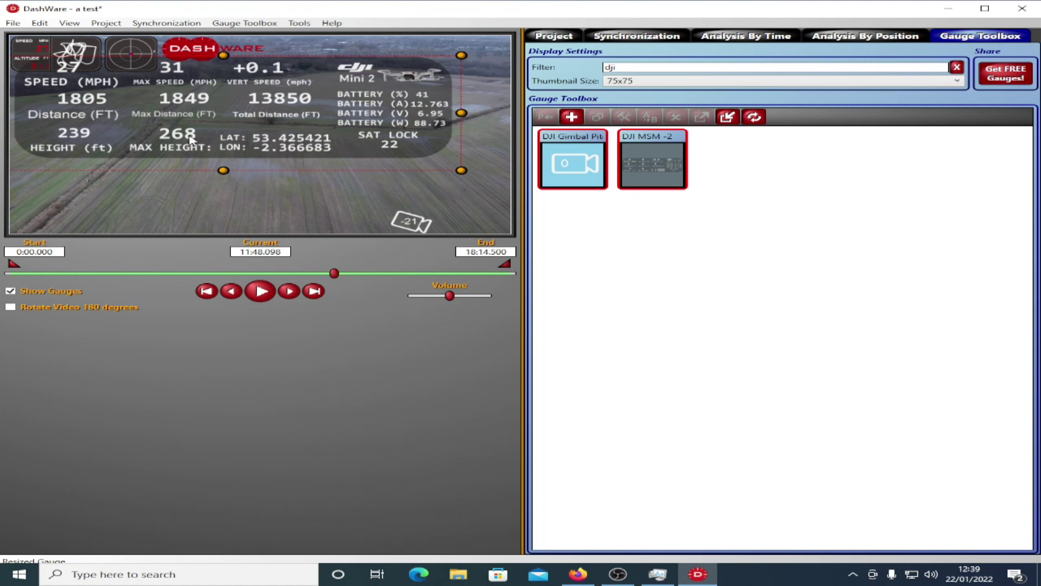
click(14, 24)
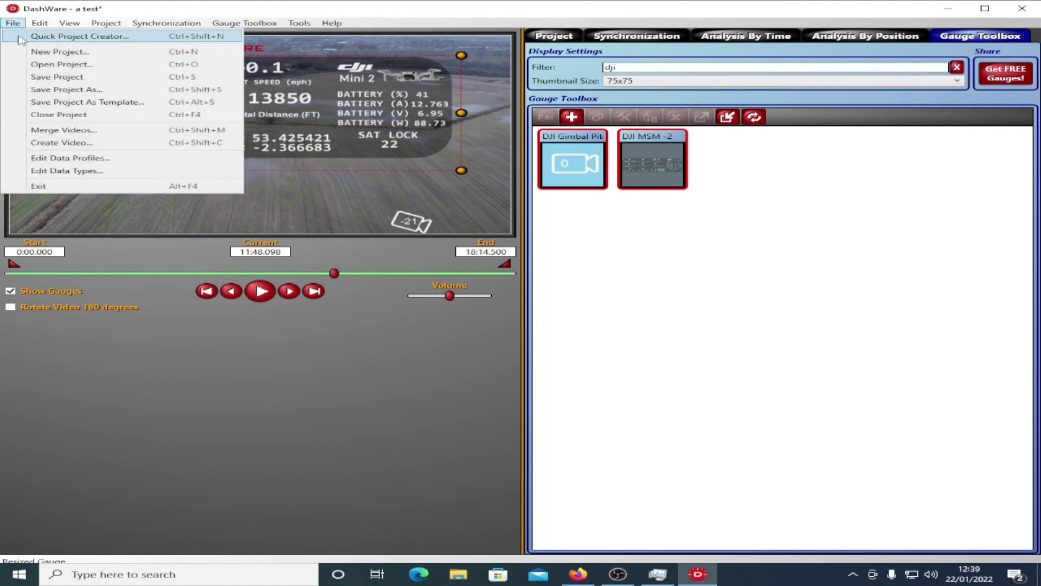
- Choose File > Create Video... to open the video rendering settings
click(136, 142)
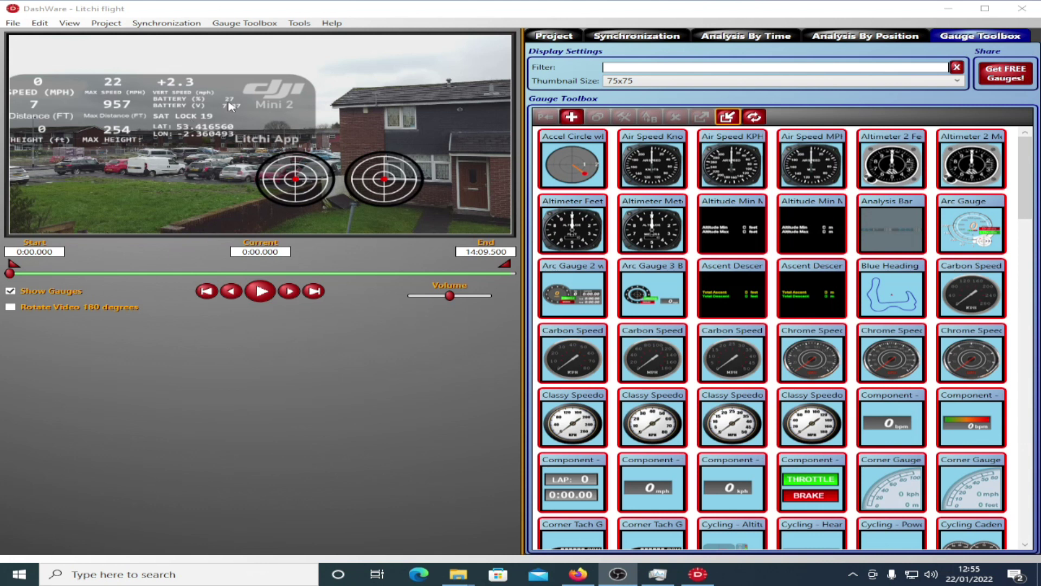
- Show the Project tab's input settings and select the flight log CSV data file entry
click(542, 37)
click(673, 188)
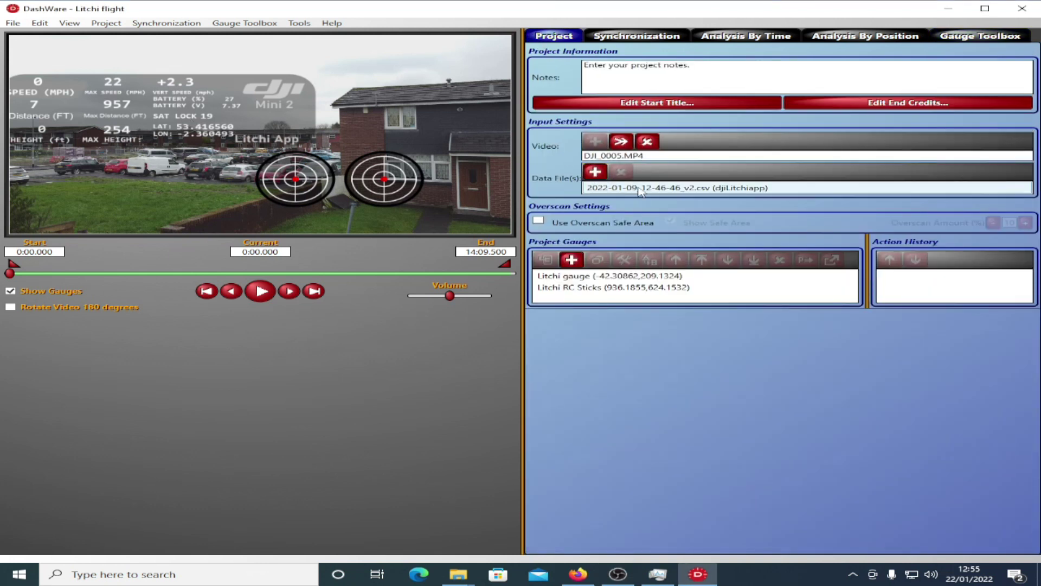